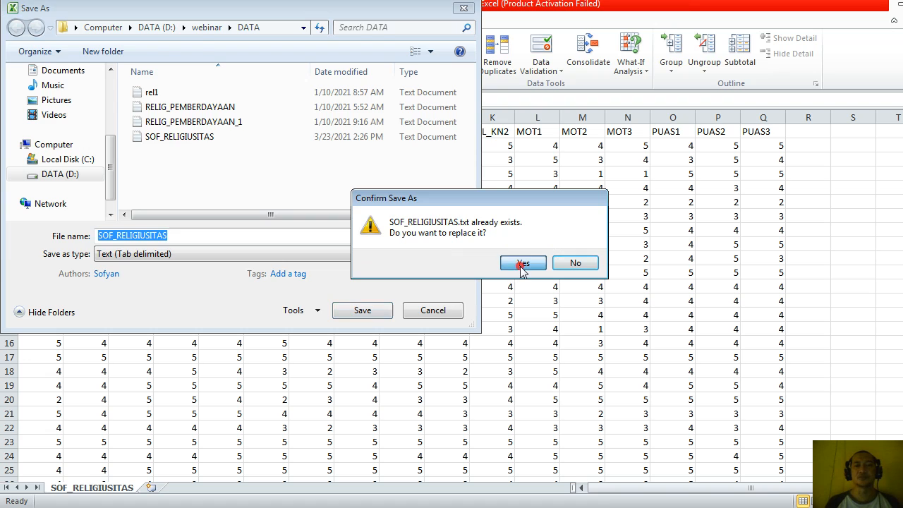
Save the data to SOF_RELIGIUSITAS.txt, keeping the tab-delimited text format, and close Excel.
click(430, 308)
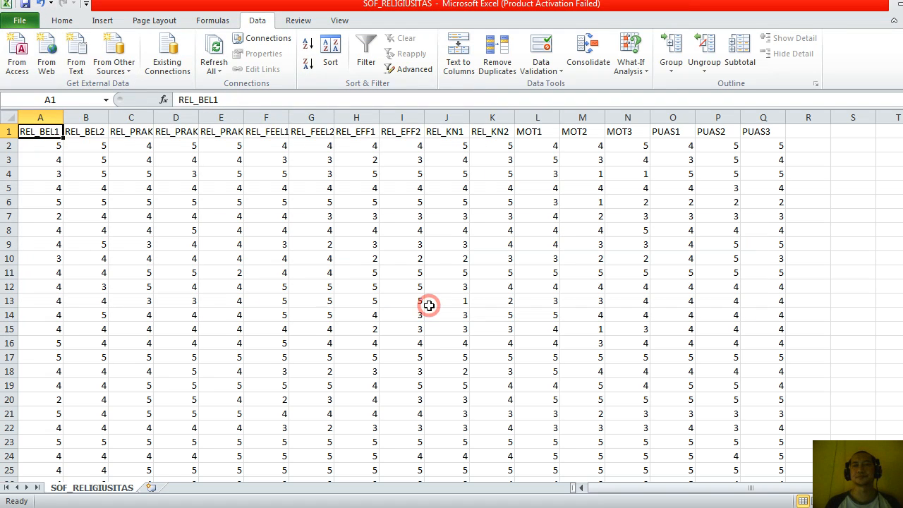
key(alt+F4)
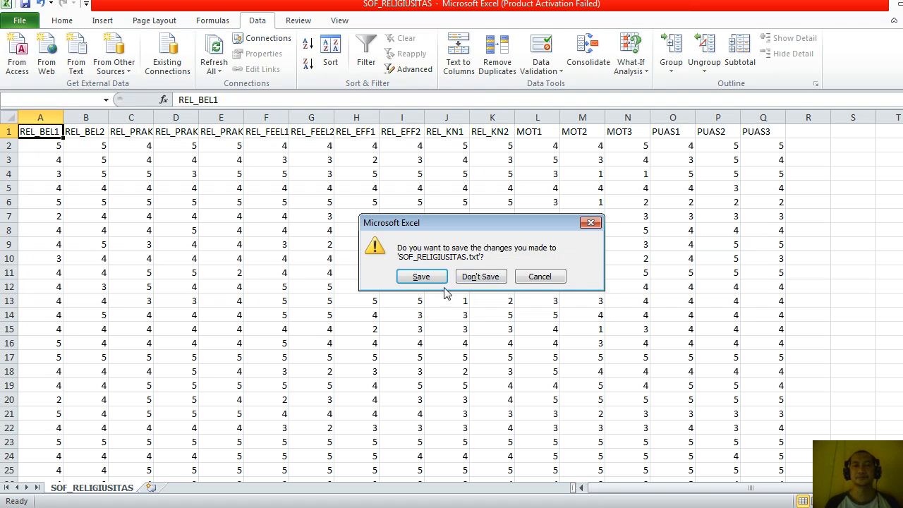
click(421, 277)
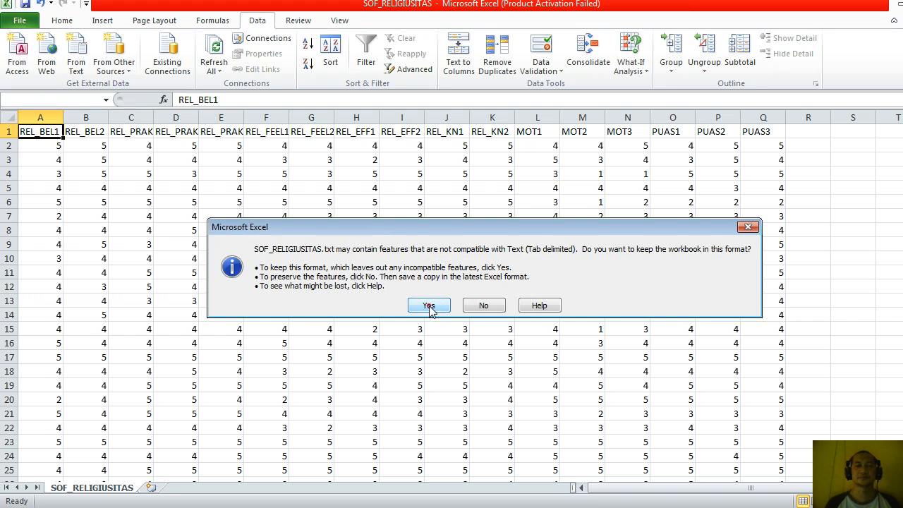
click(431, 308)
key(alt+F4)
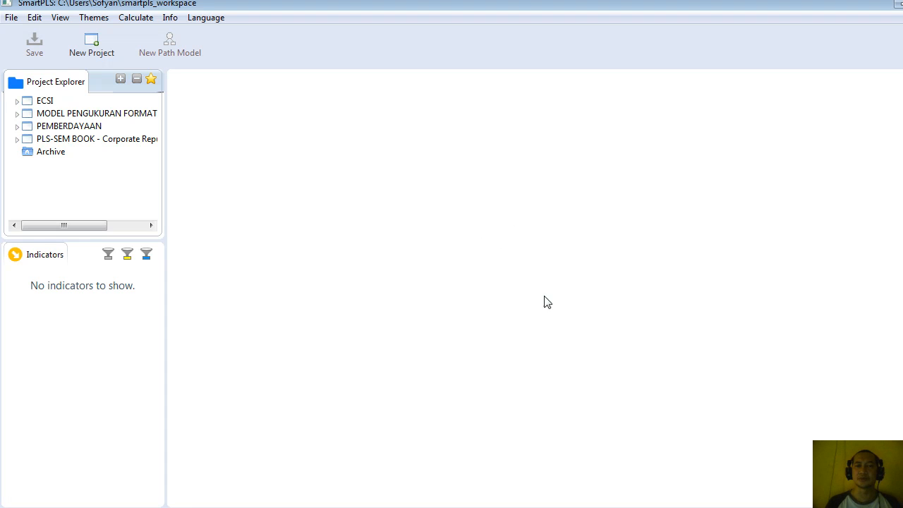
Switch to SmartPLS and create a new project named SOF.
click(92, 48)
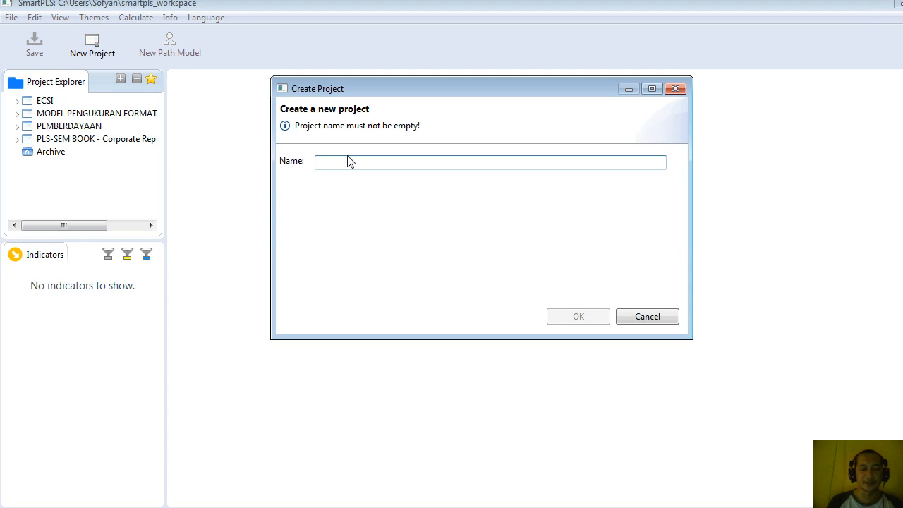
text(SOF)
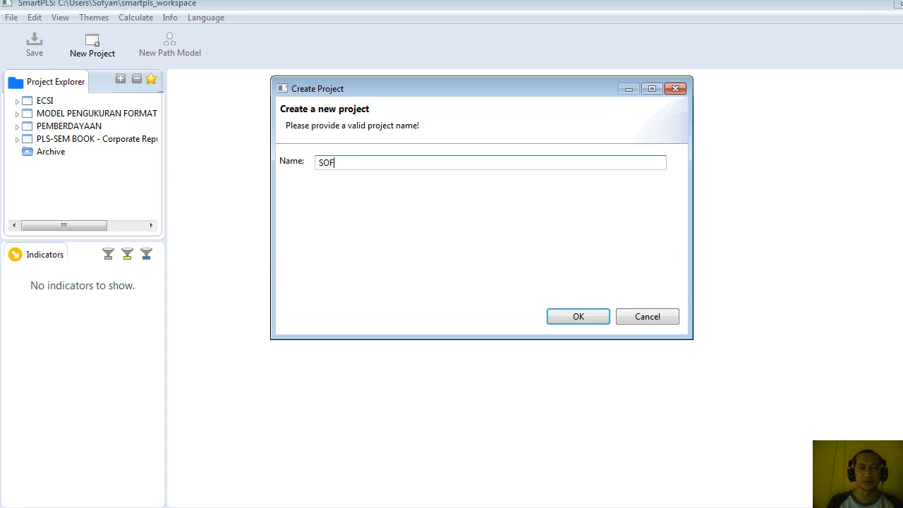
click(589, 316)
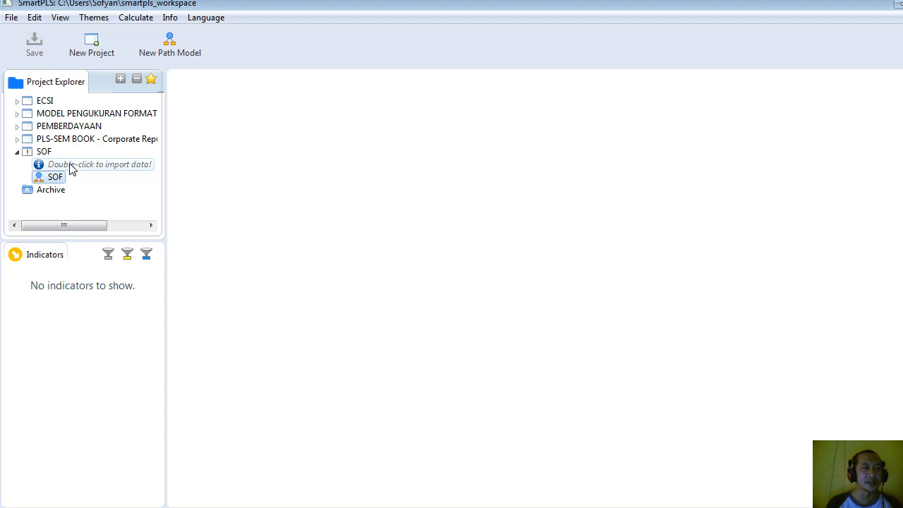
Import the text file SOF_RELIGIUSITAS from the webinar DATA folder into the SOF project under its default name.
double_click(70, 166)
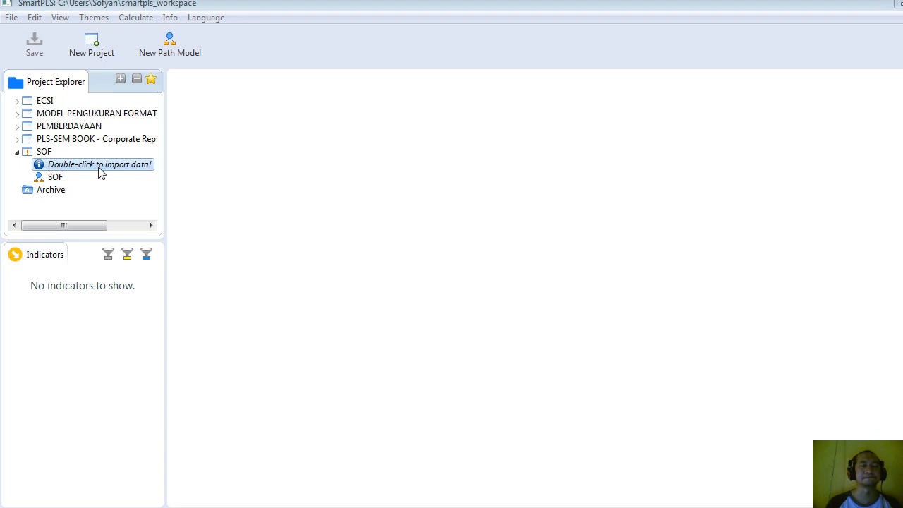
double_click(97, 170)
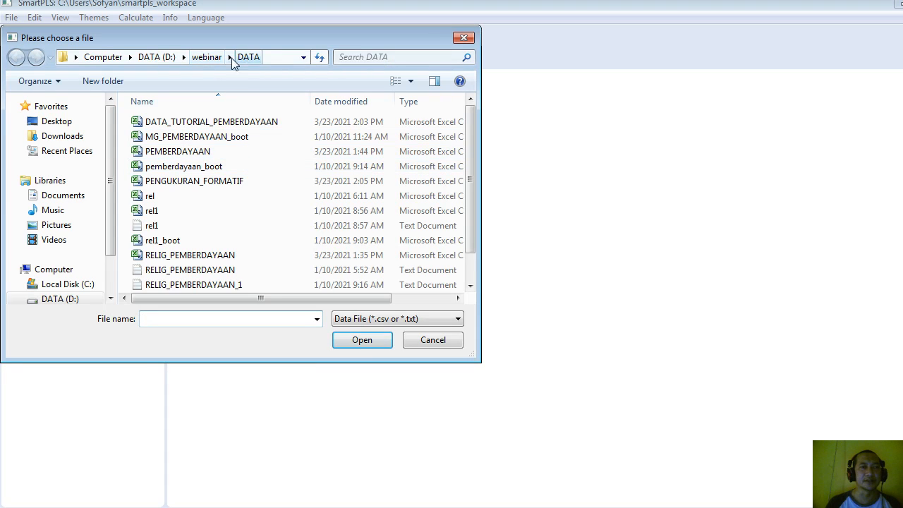
click(206, 57)
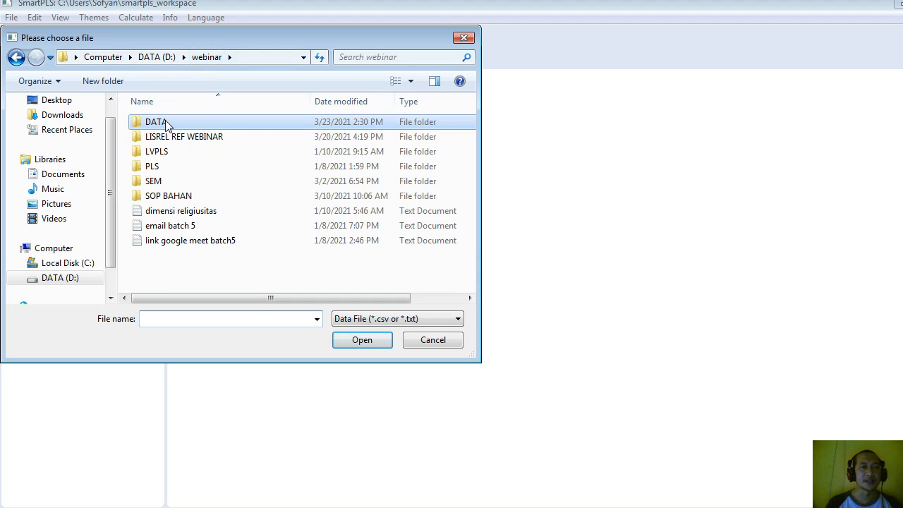
double_click(165, 125)
click(152, 225)
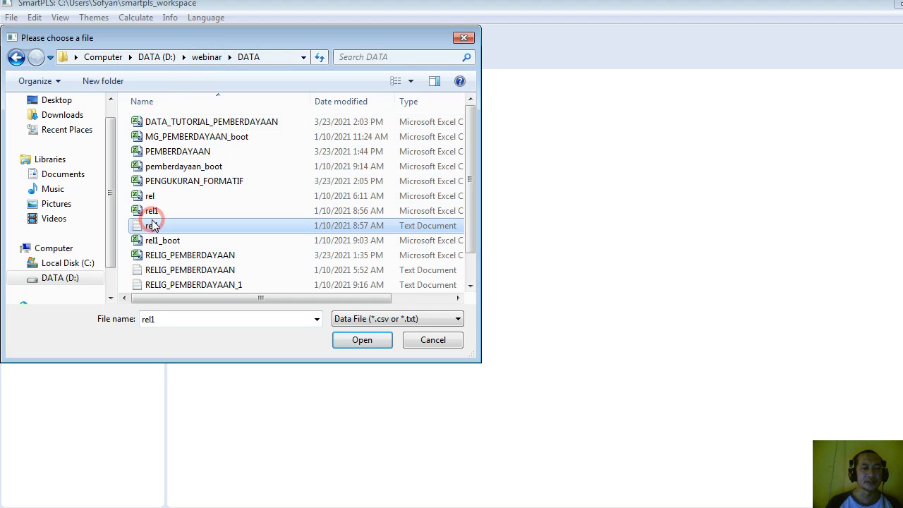
key(End)
key(Up)
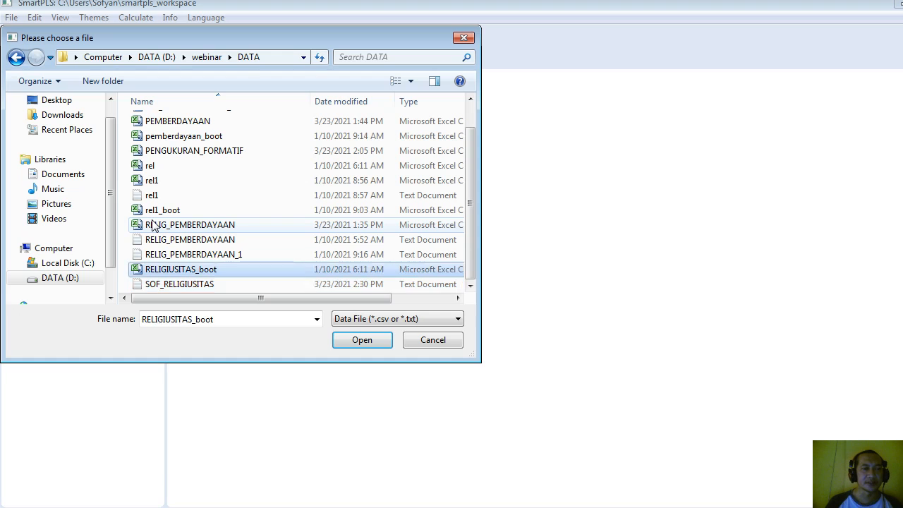
key(Down)
key(Up)
key(Down)
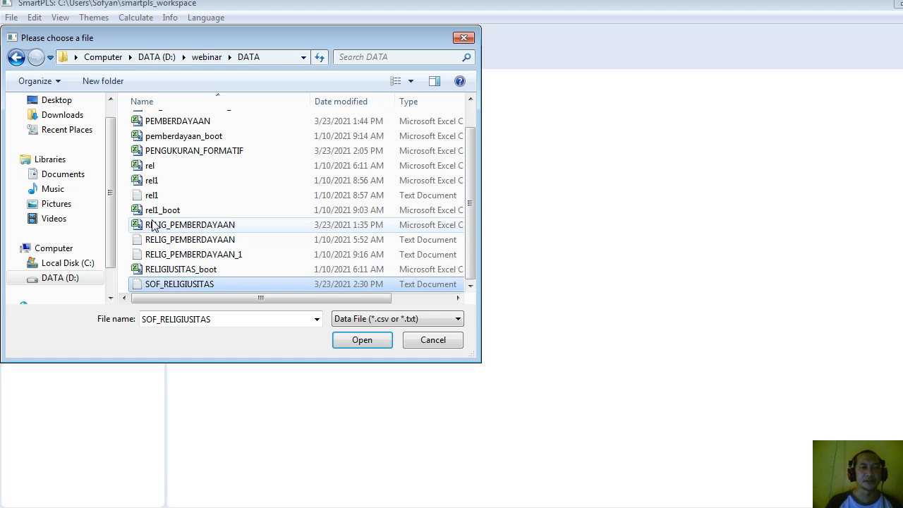
click(361, 340)
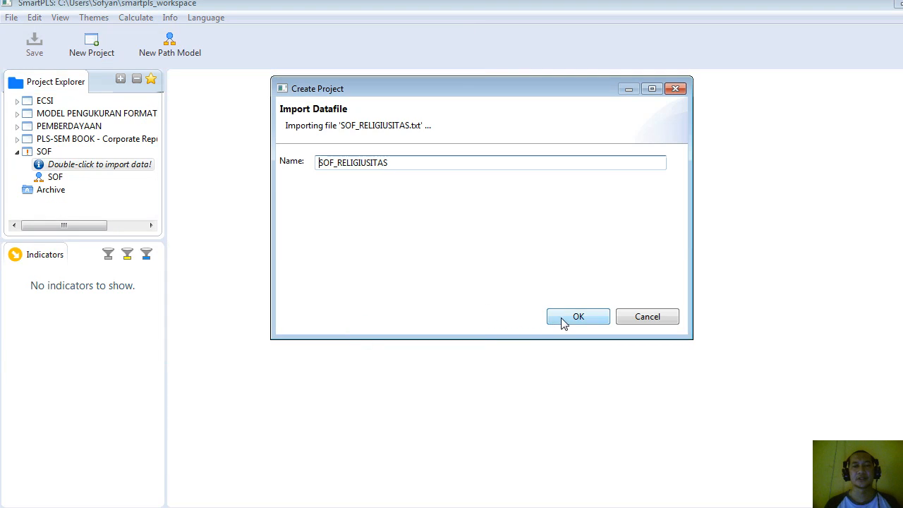
click(564, 319)
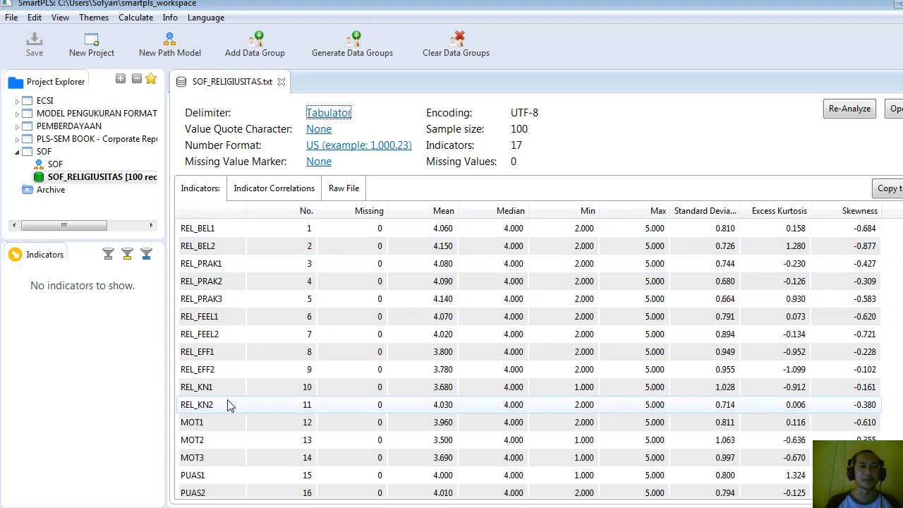
Open the SOF path model and place one latent variable near the middle of the canvas.
click(55, 166)
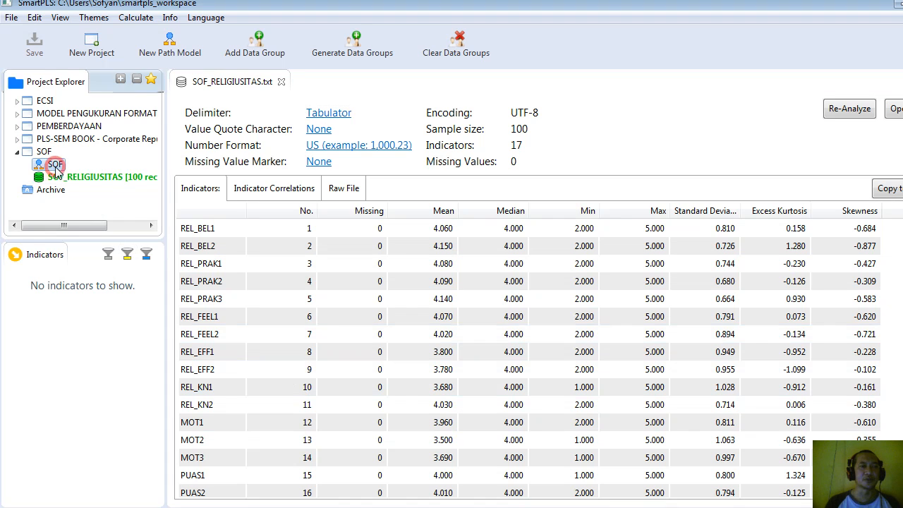
double_click(56, 166)
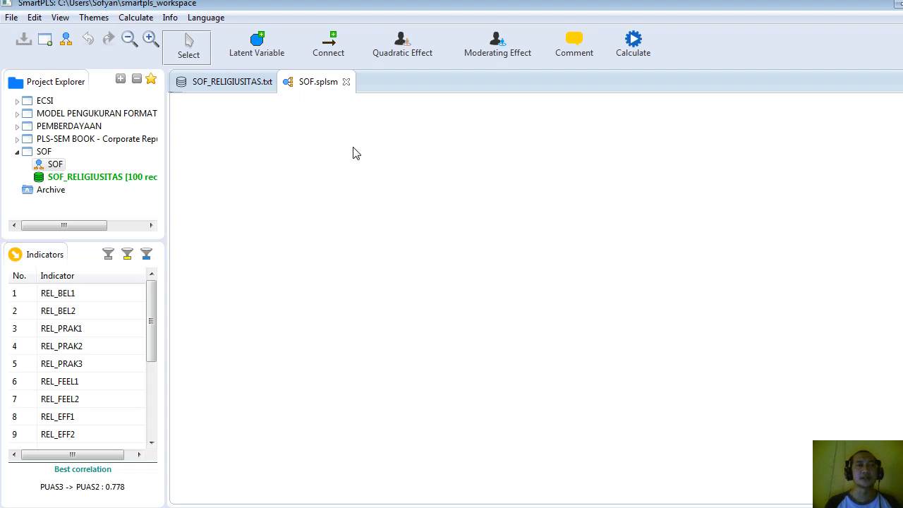
click(258, 49)
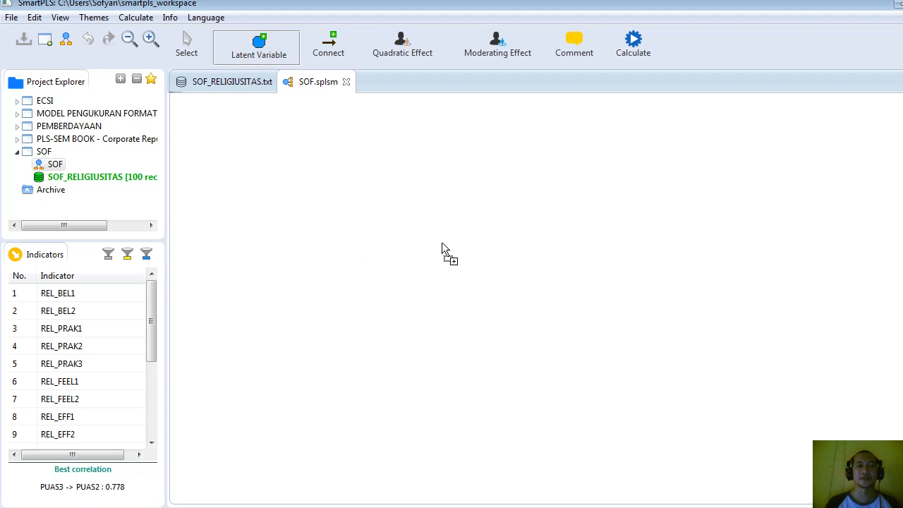
click(453, 264)
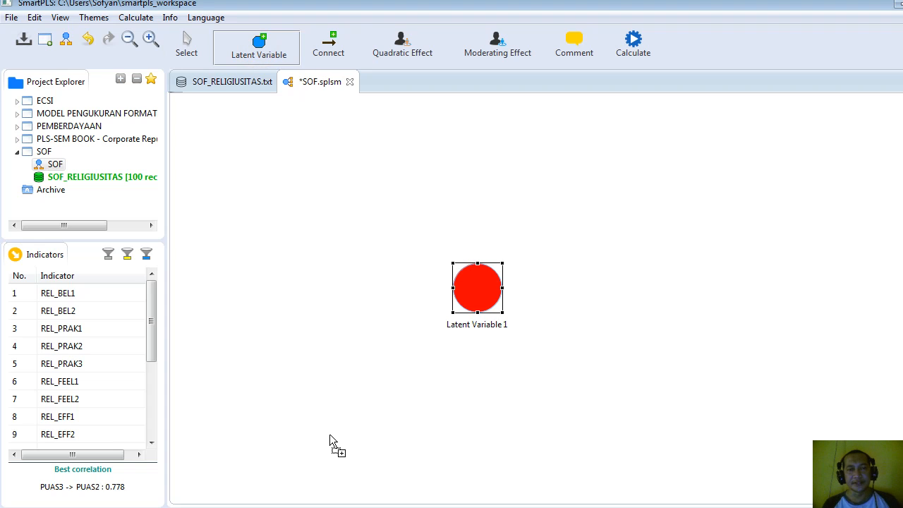
Read the Two-Step and Hierarchical Components Approach sections of the higher-order constructs paper in Foxit Reader, and return to SmartPLS.
key(alt+Tab)
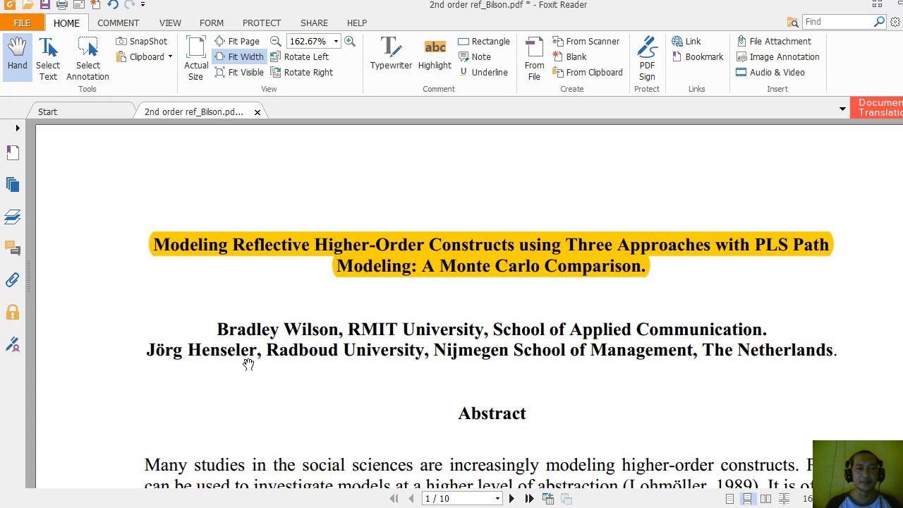
scroll(333, 345, down, 15)
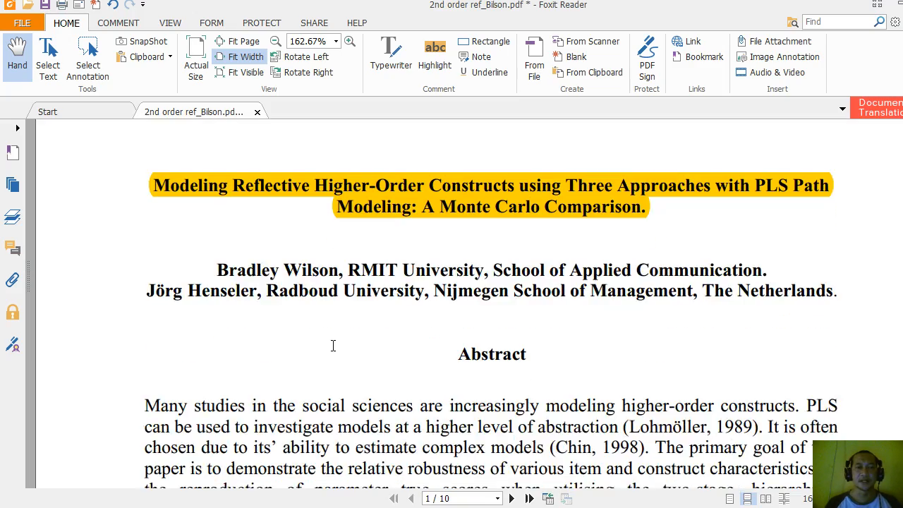
scroll(332, 351, down, 2)
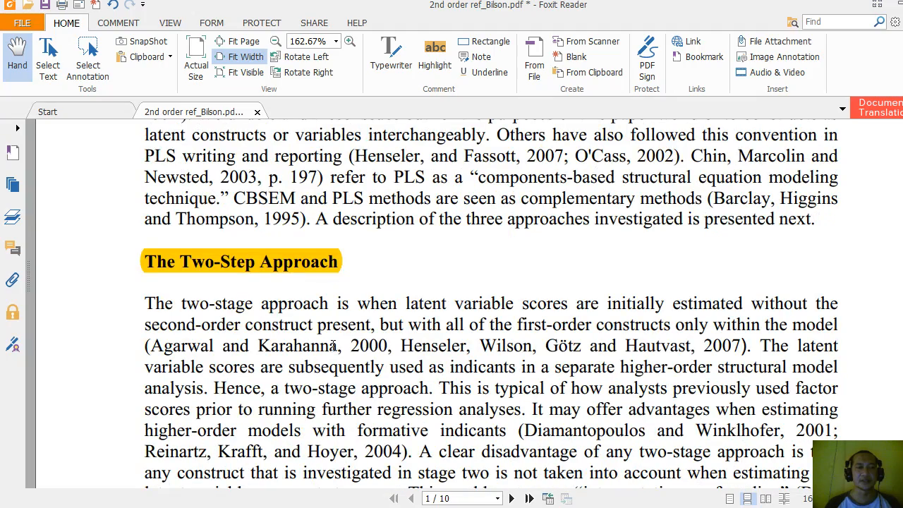
scroll(334, 345, down, 20)
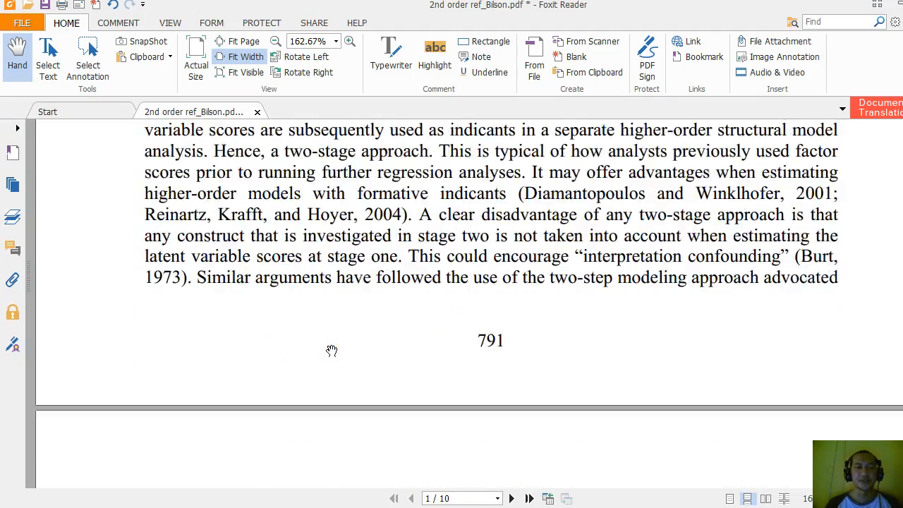
scroll(334, 346, up, 1)
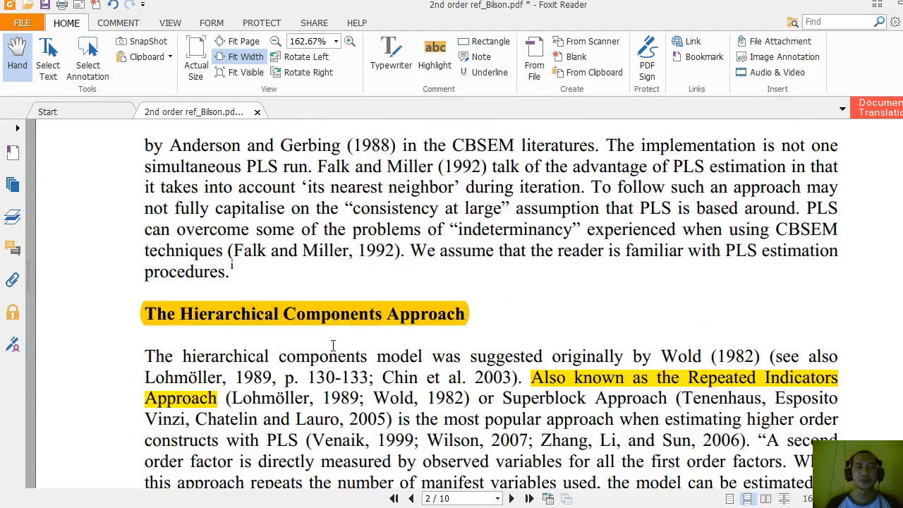
scroll(334, 346, down, 5)
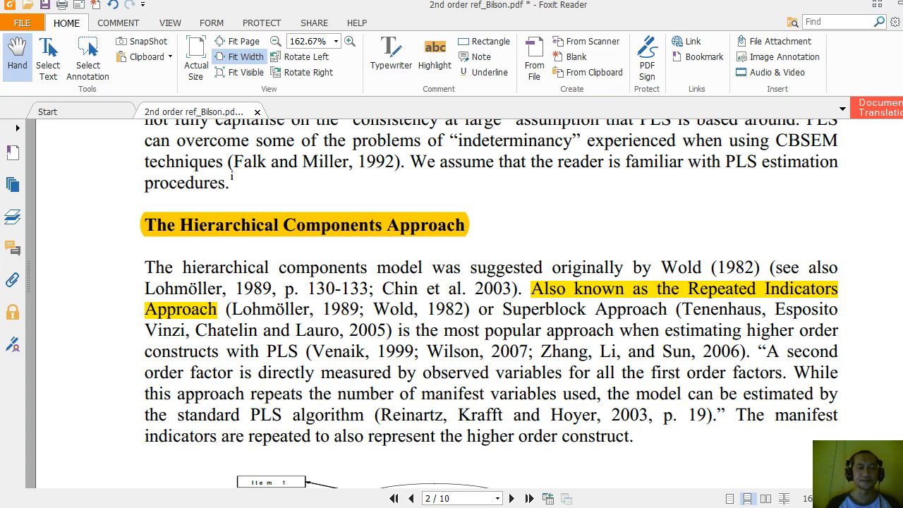
key(alt+Tab)
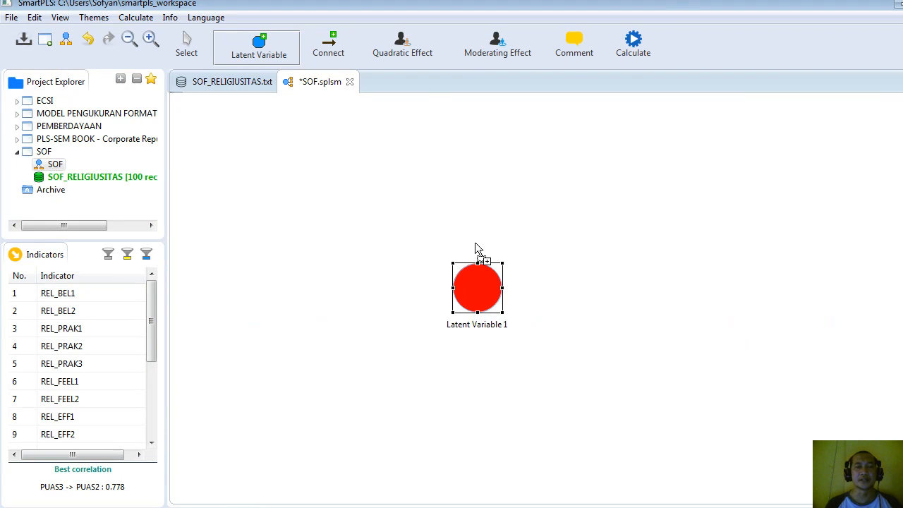
Add seven more latent variables: two to the right of Latent Variable 1 and five stacked in a column on its left.
click(630, 195)
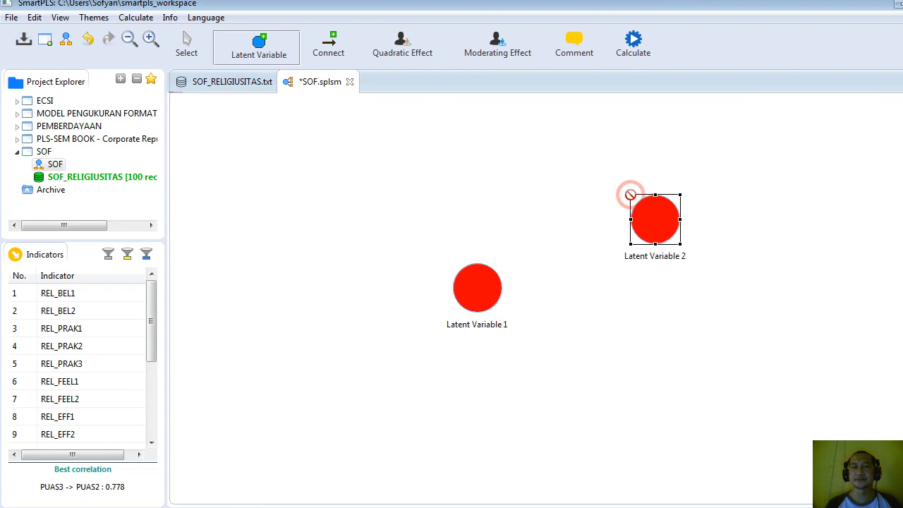
click(741, 360)
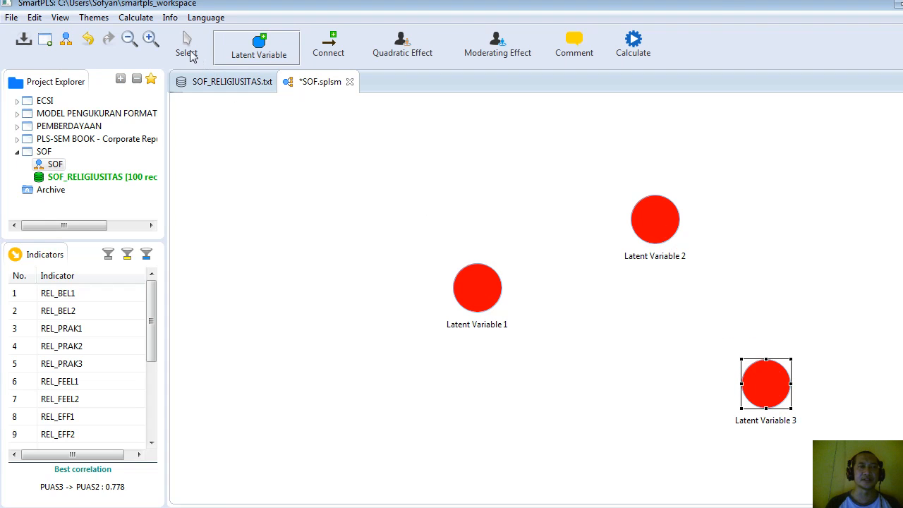
click(339, 156)
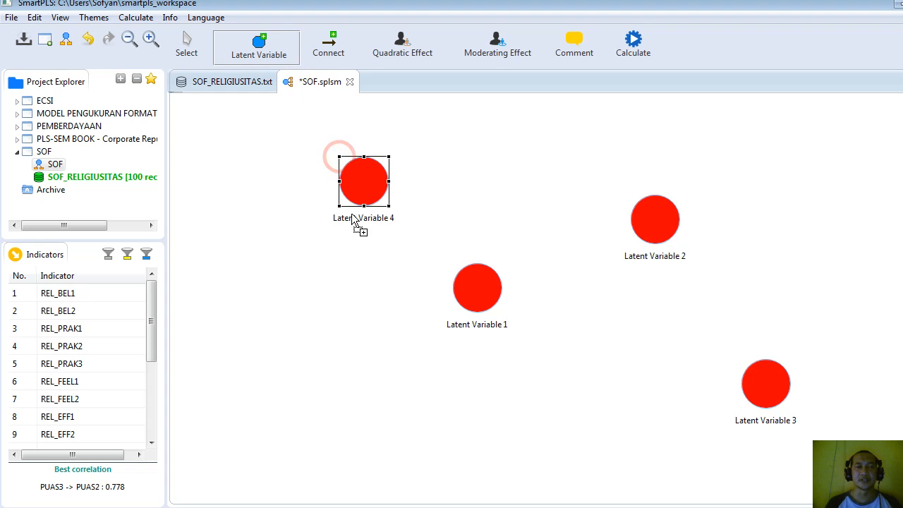
click(350, 255)
click(348, 339)
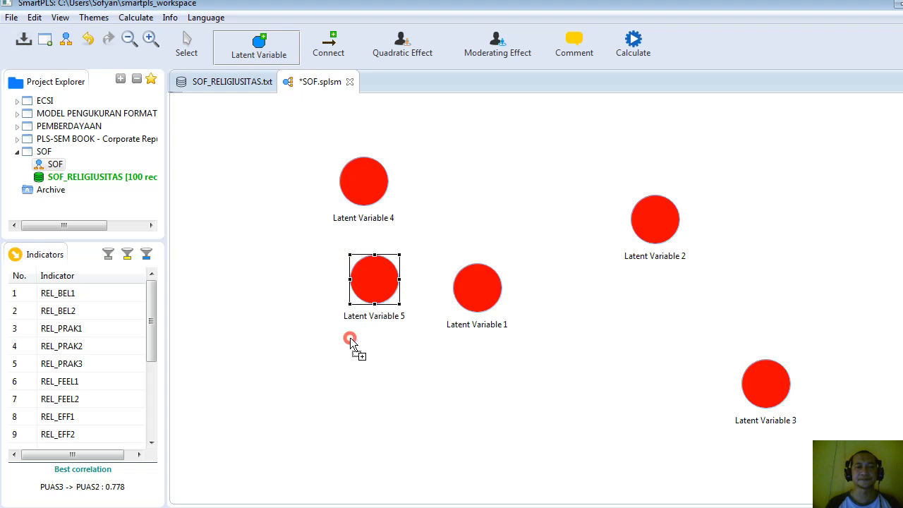
click(348, 409)
click(332, 475)
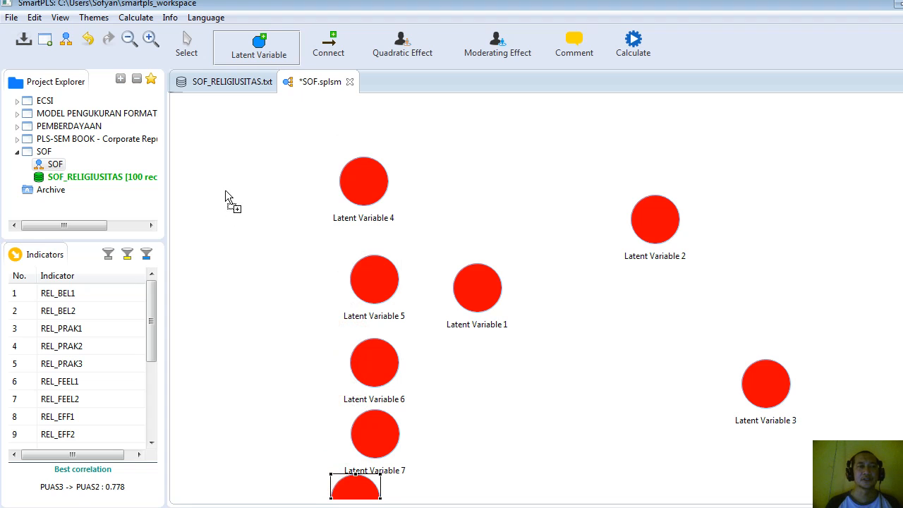
Reposition Latent Variables 4 through 8 into a straight, evenly spaced column farther left of Latent Variable 1.
click(129, 41)
click(129, 40)
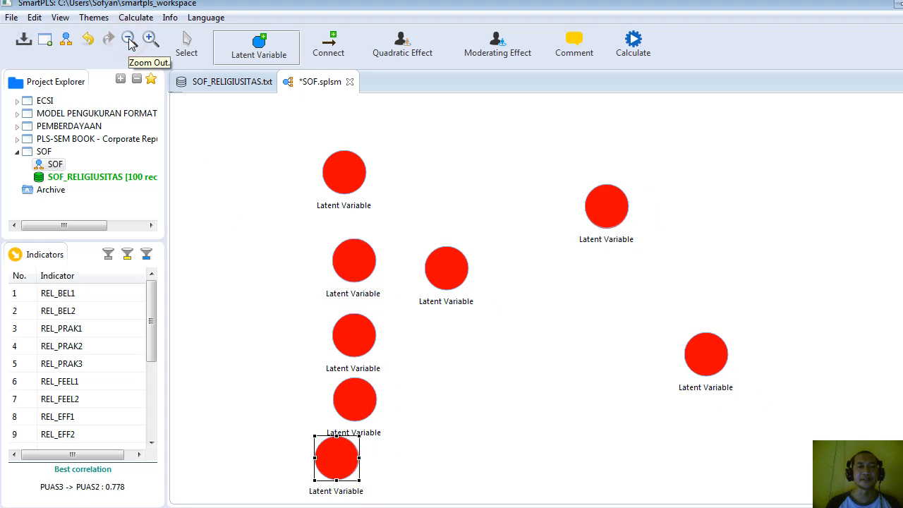
click(130, 40)
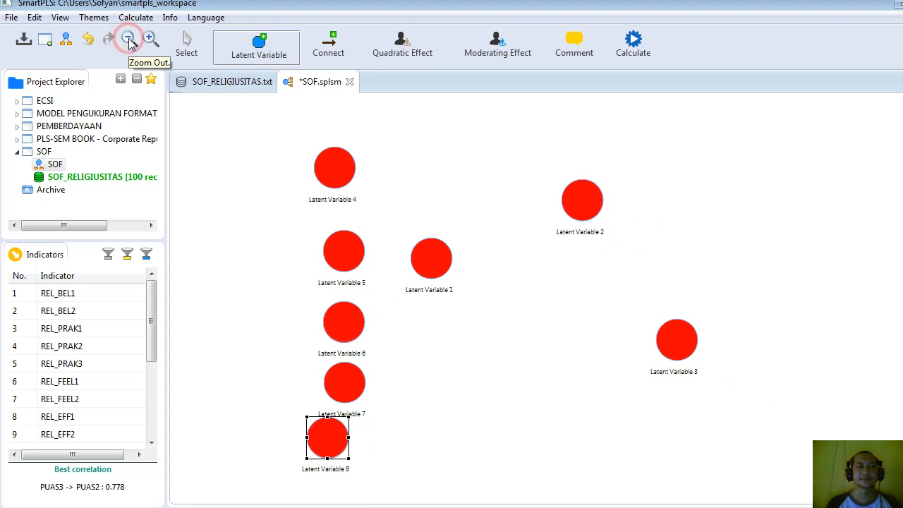
click(188, 55)
drag(335, 174, 309, 148)
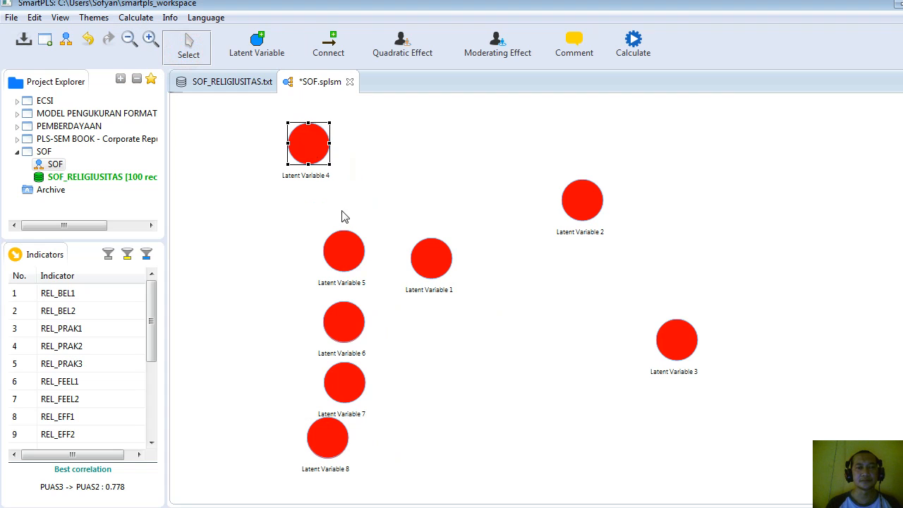
drag(347, 264, 312, 239)
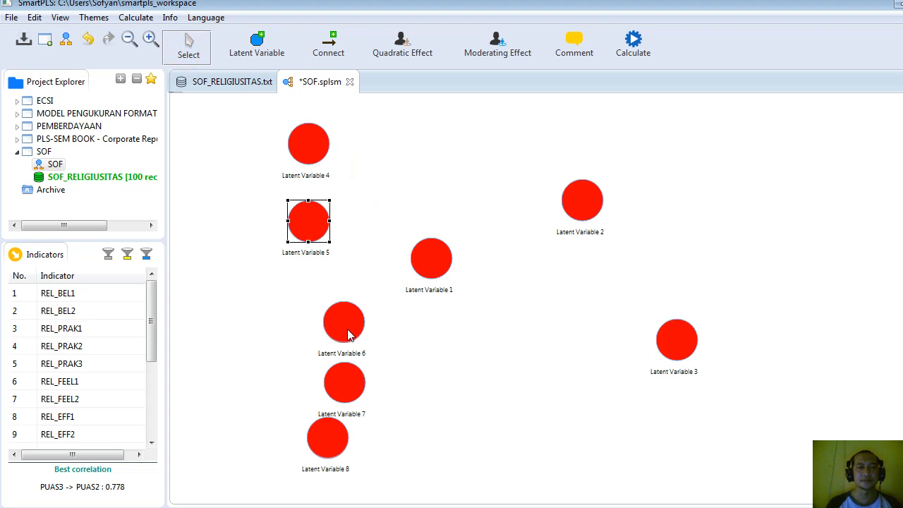
drag(348, 335, 312, 314)
click(345, 385)
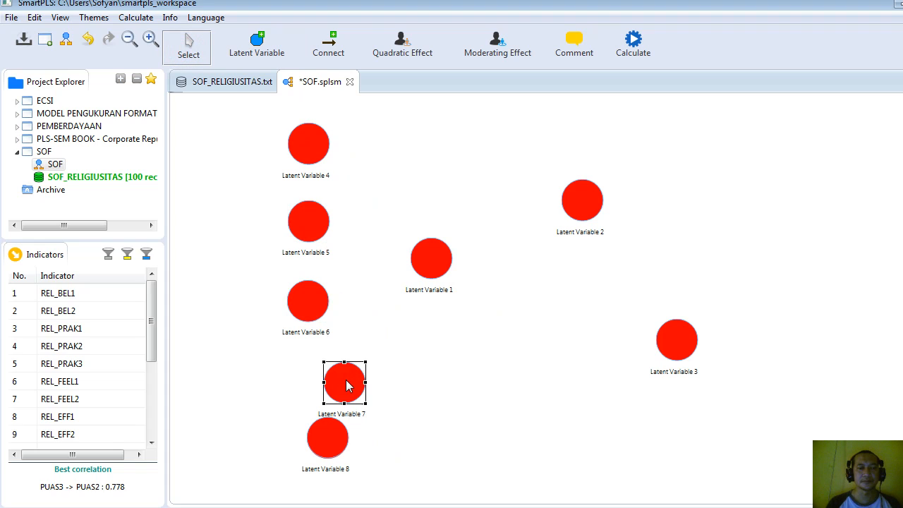
drag(345, 385, 307, 371)
drag(324, 442, 305, 453)
Move Latent Variable 1 slightly down and to the right, and rename it RELIGIUS.
drag(436, 263, 466, 299)
right_click(467, 300)
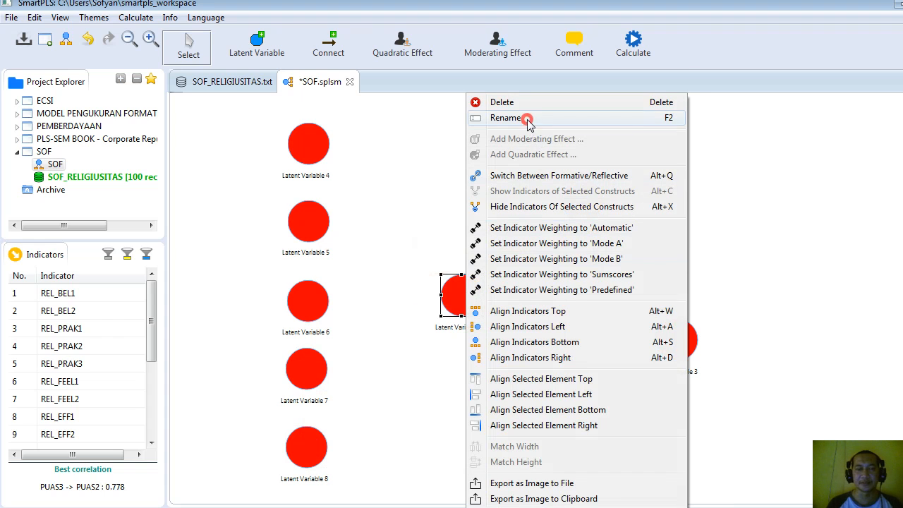
click(496, 117)
text(RELIGIUS)
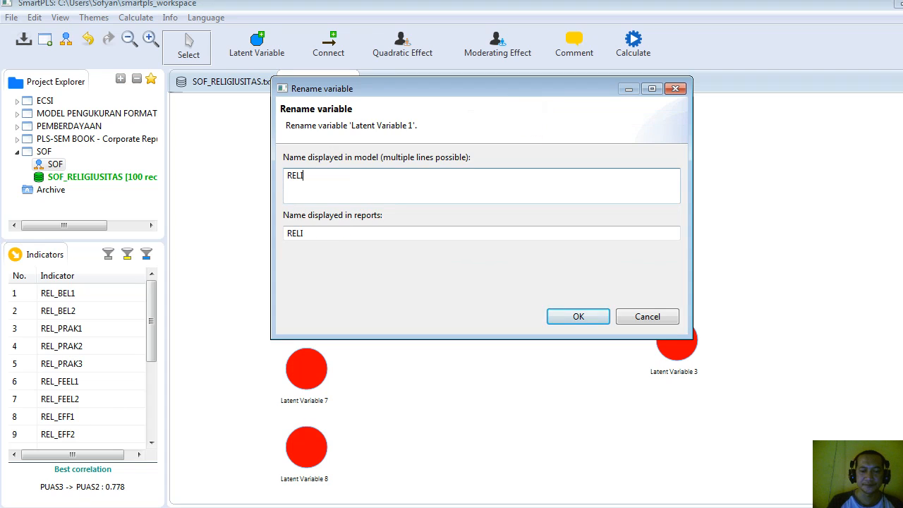
click(596, 316)
Rename Latent Variable 2 as MOTIVASI.
right_click(590, 209)
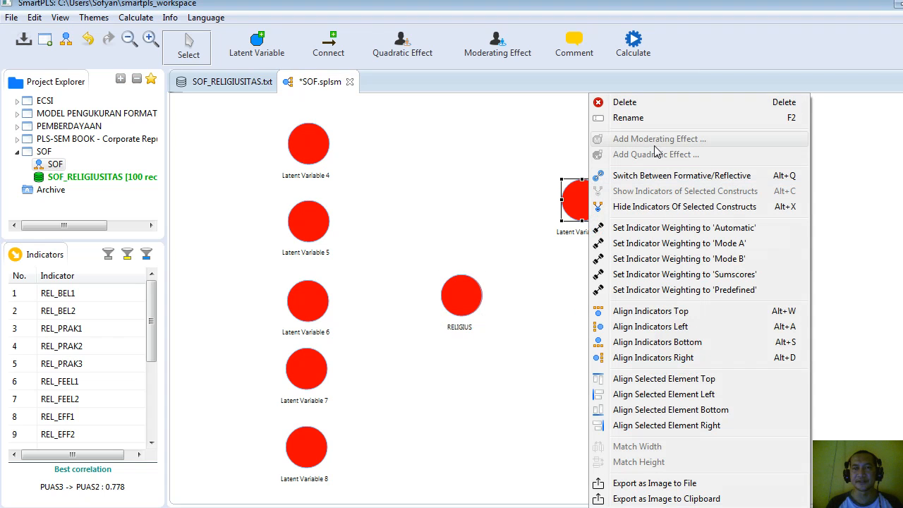
click(649, 122)
text(MOTI)
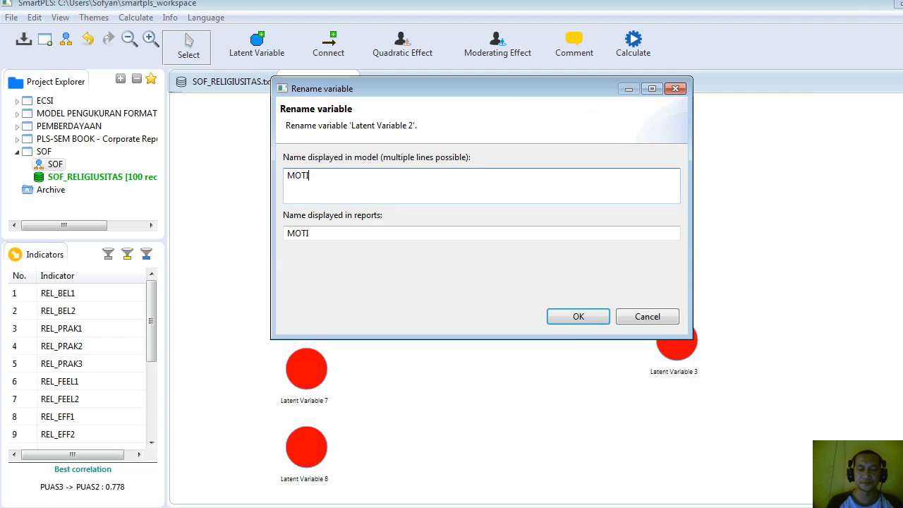
text(VASI)
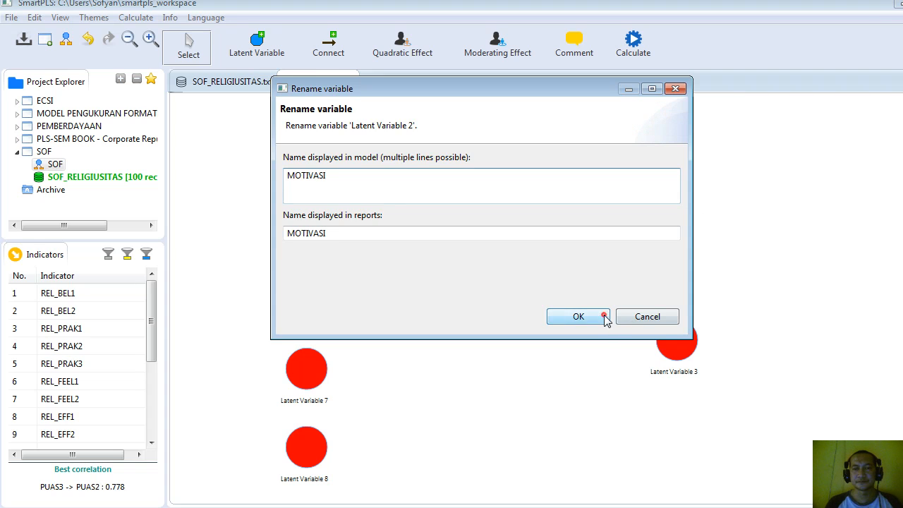
click(583, 318)
Rename Latent Variable 3 as KEPUASAN.
right_click(676, 340)
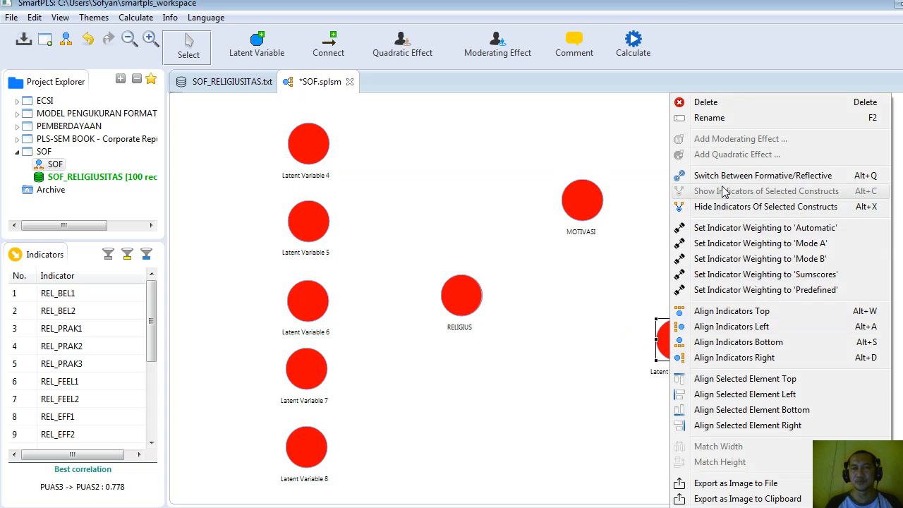
click(714, 119)
text(KEPUASAN)
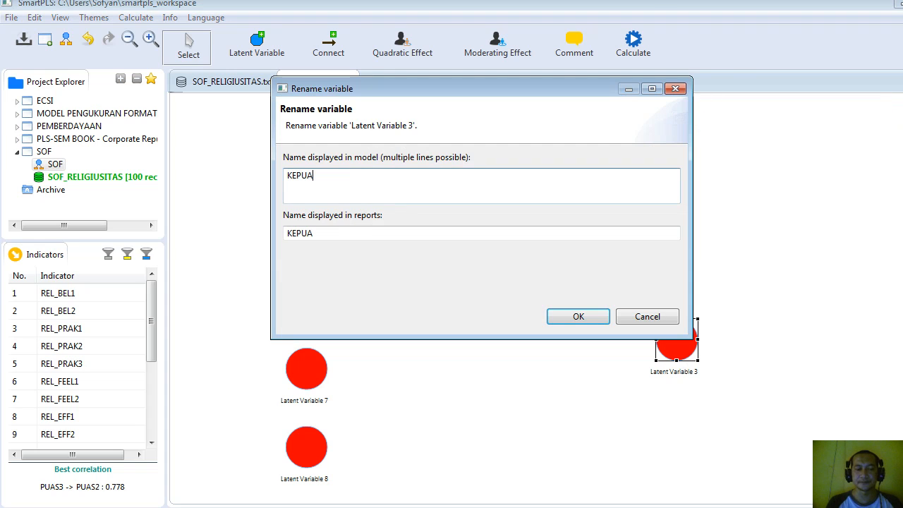
click(595, 318)
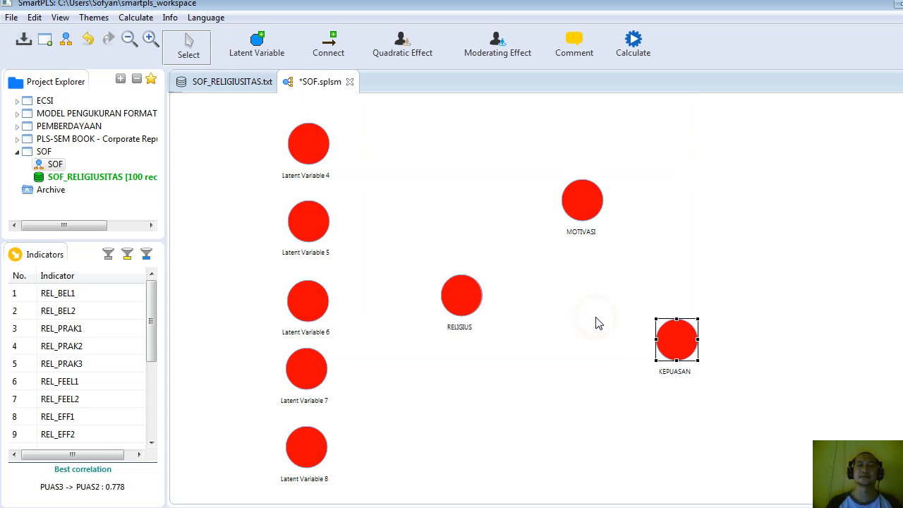
Assign indicators MOT1 to MOT3 to MOTIVASI and PUAS1 to PUAS3 to KEPUASAN.
click(148, 423)
click(81, 348)
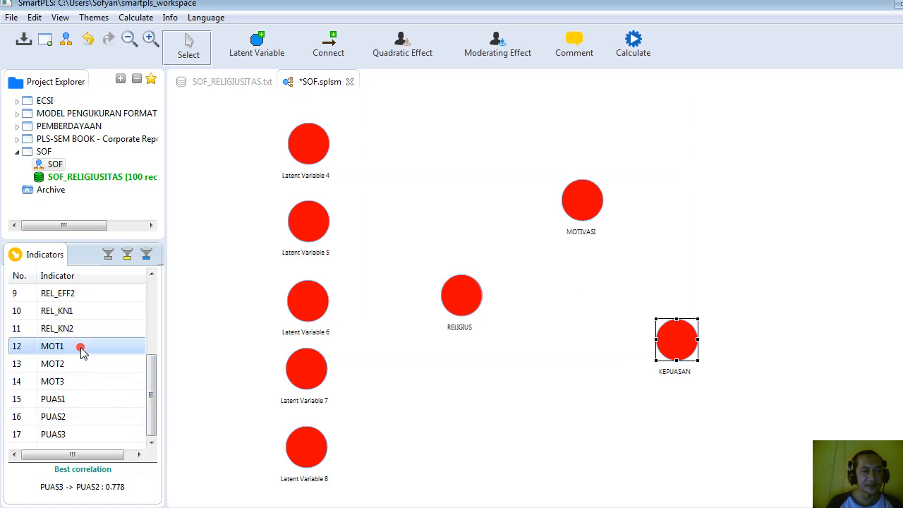
shift+click(81, 382)
drag(82, 380, 601, 224)
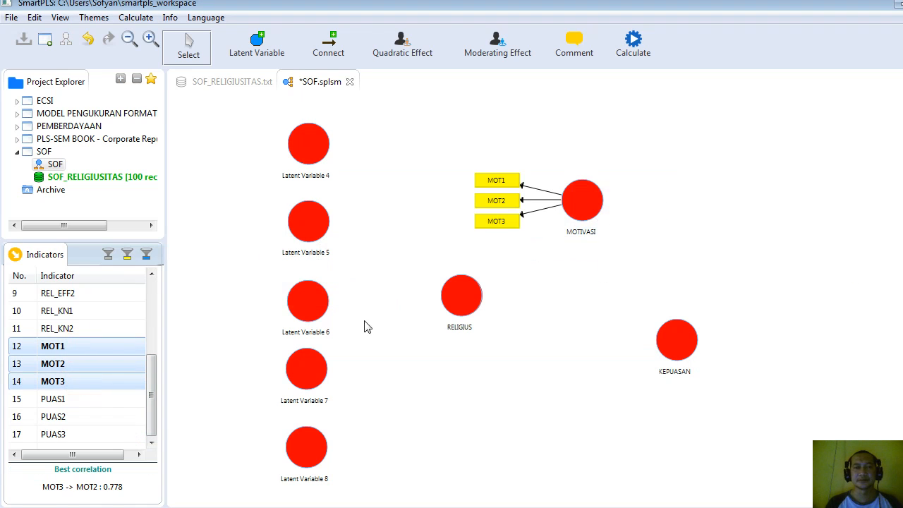
click(62, 400)
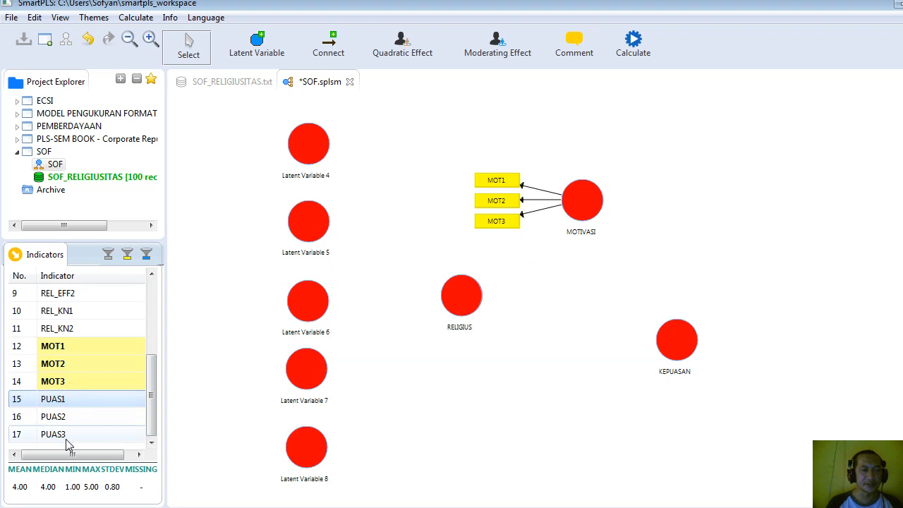
shift+click(69, 437)
drag(69, 437, 685, 364)
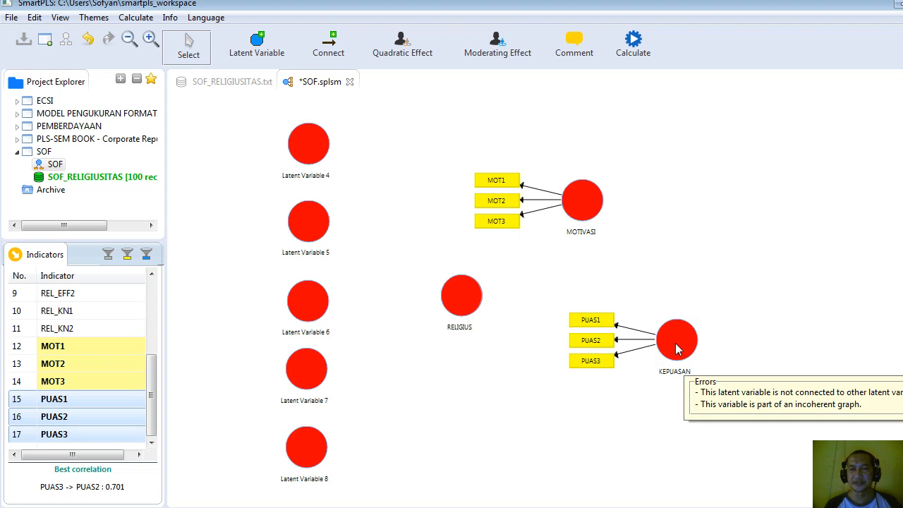
Align KEPUASAN's indicators on its right side and move the construct farther right and slightly up.
right_click(682, 346)
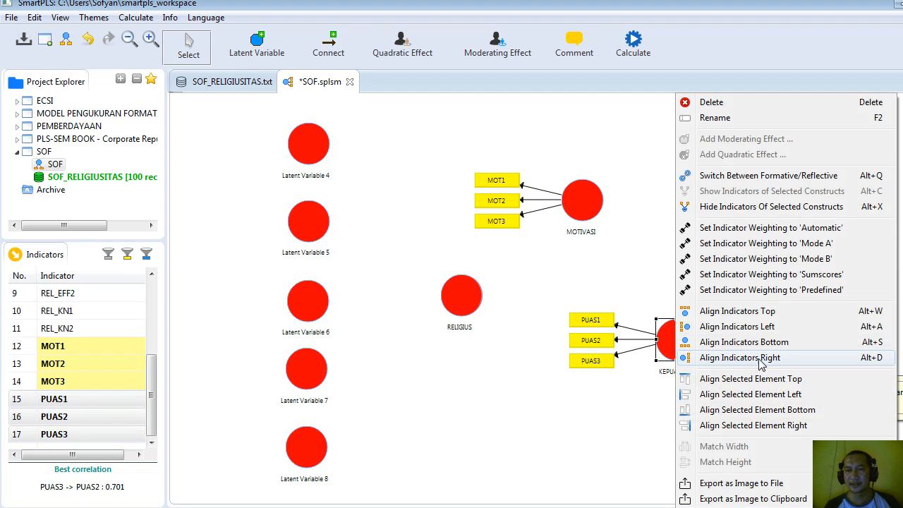
click(764, 358)
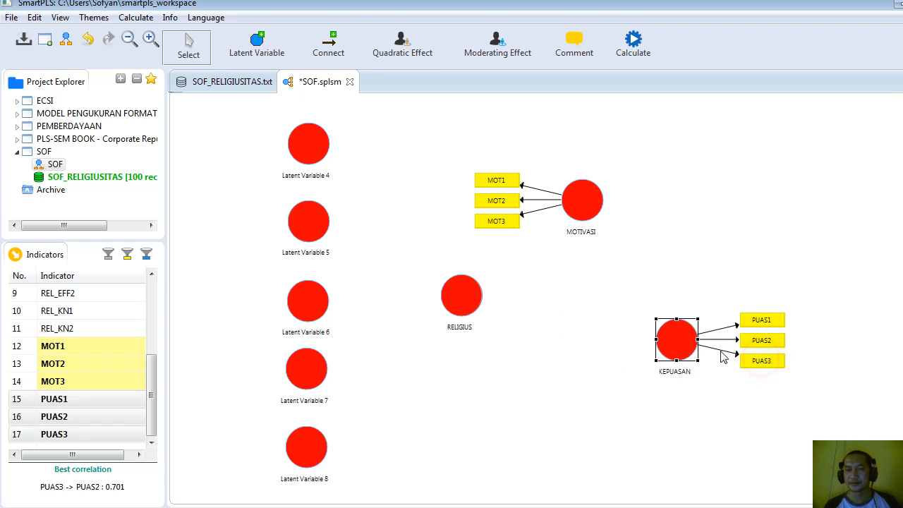
drag(688, 346, 803, 310)
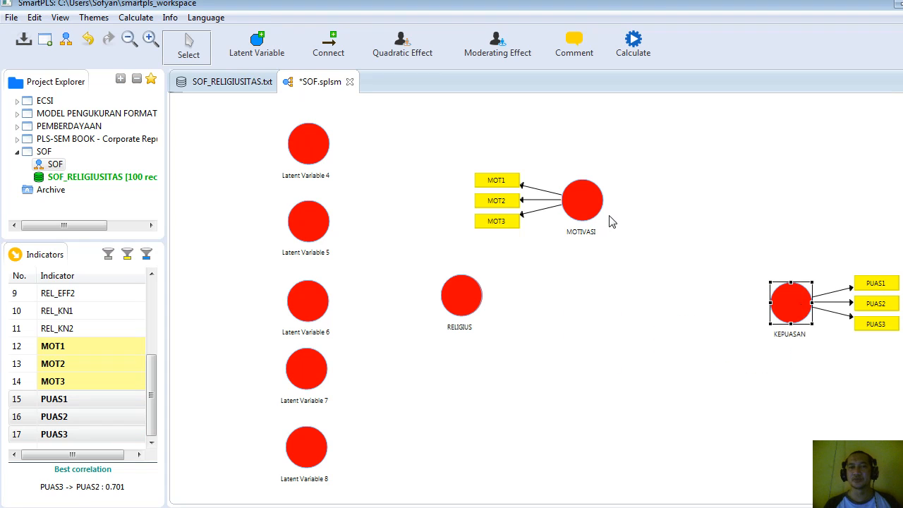
Align MOTIVASI's indicators above it, and shift both MOTIVASI and RELIGIUS slightly up and to the right.
drag(591, 208, 646, 207)
right_click(643, 207)
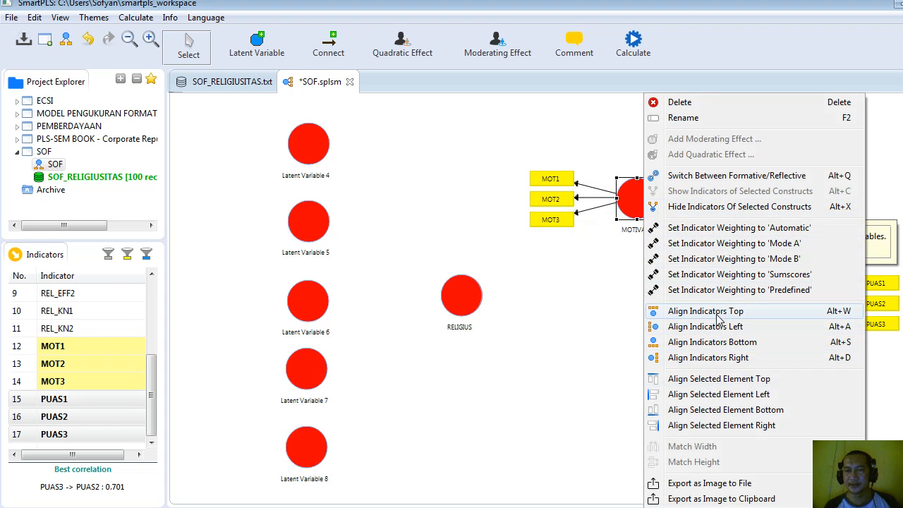
click(739, 317)
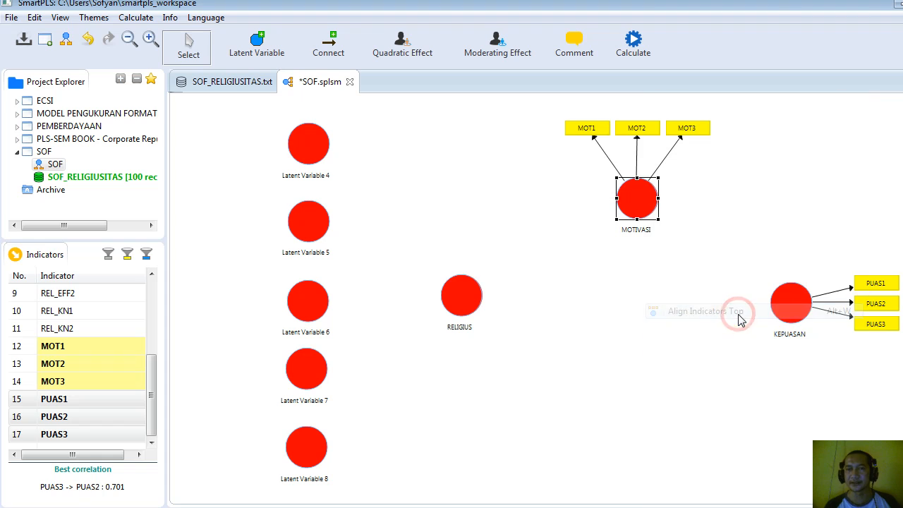
drag(643, 200, 642, 190)
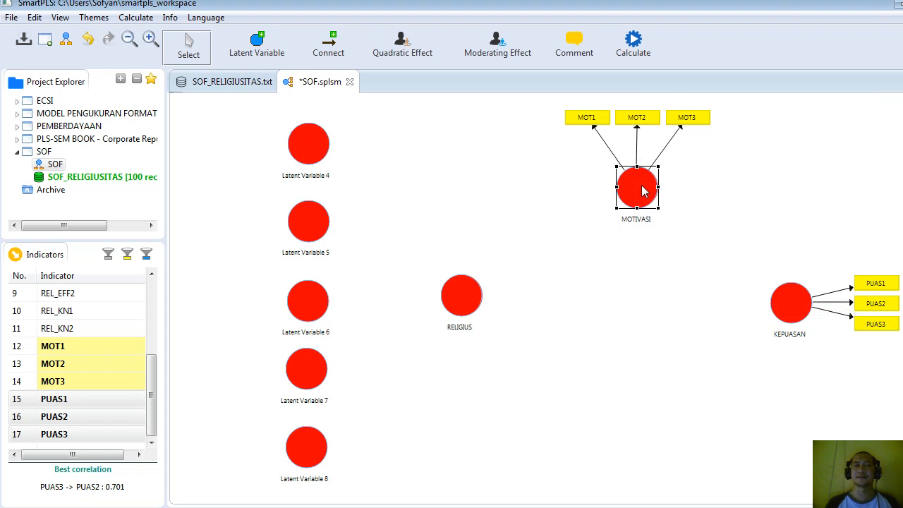
drag(462, 295, 484, 290)
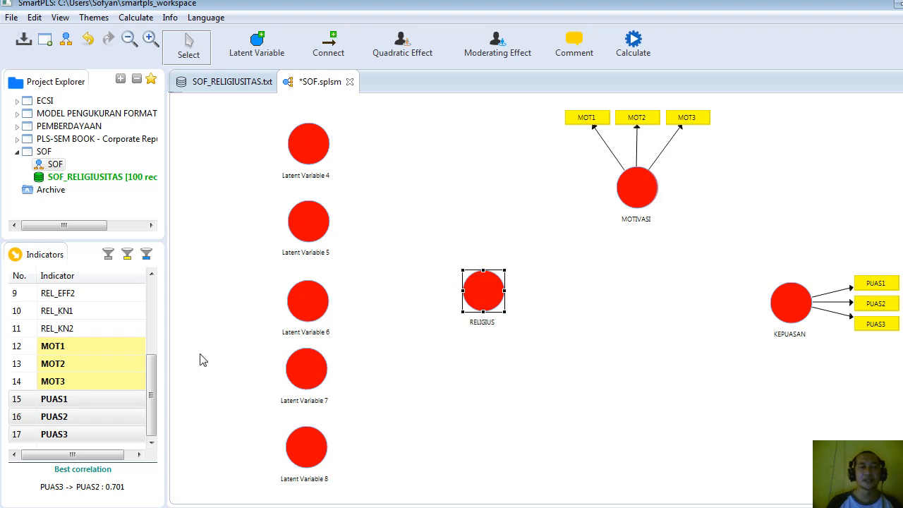
Assign REL_BEL1 and REL_BEL2 to Latent Variable 4, and REL_PRAK1 to REL_PRAK3 to Latent Variable 5.
click(151, 290)
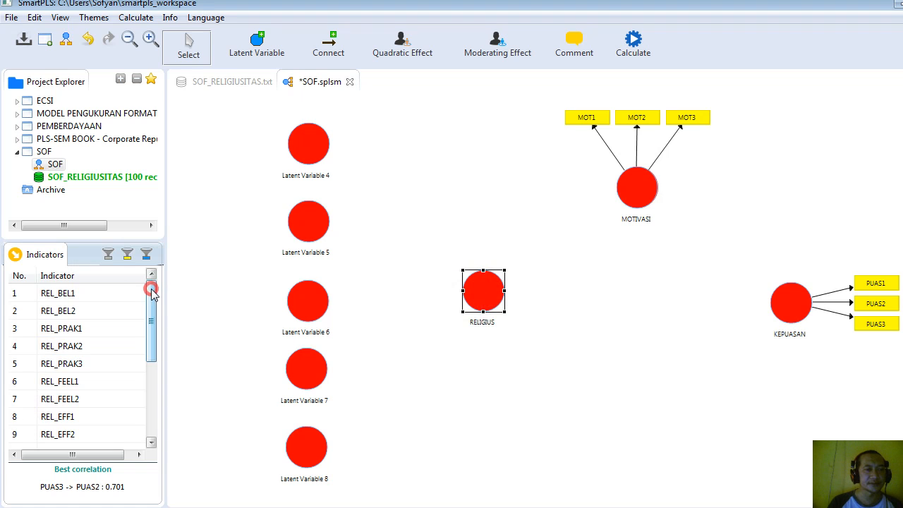
click(77, 295)
shift+click(77, 312)
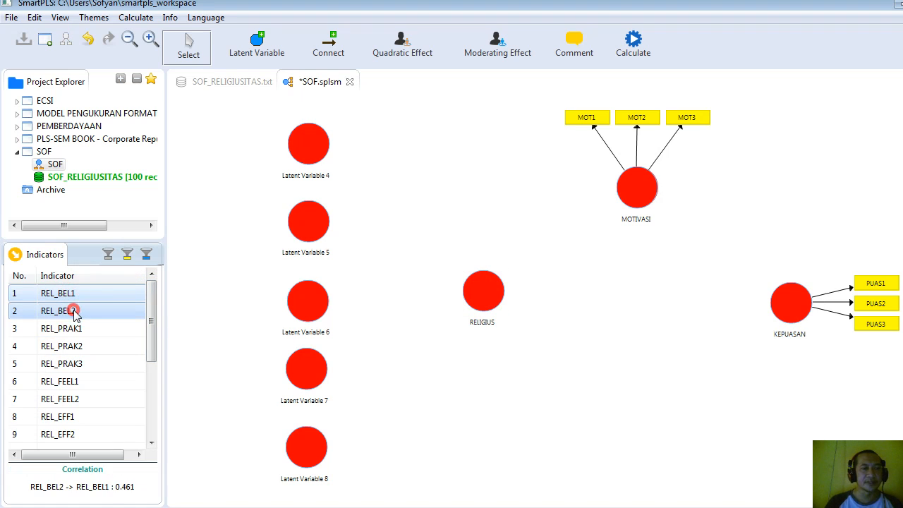
drag(76, 312, 320, 154)
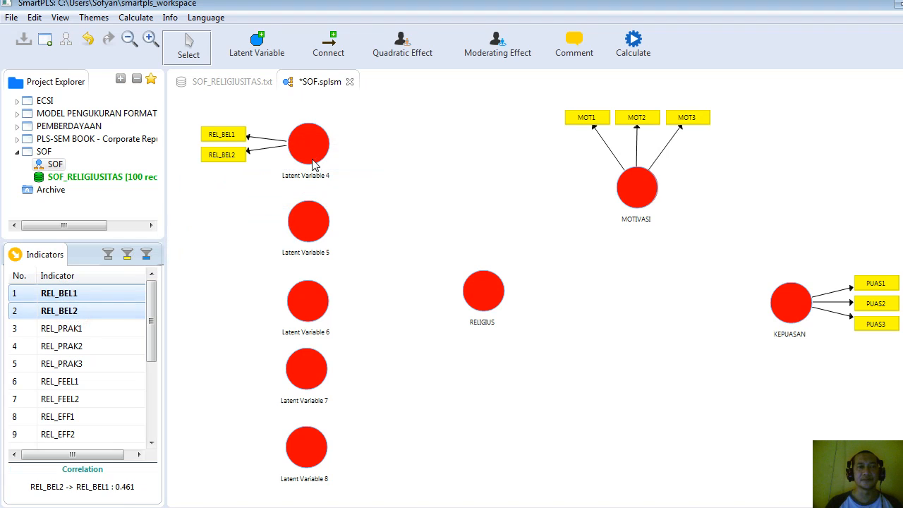
click(74, 329)
drag(82, 372, 325, 242)
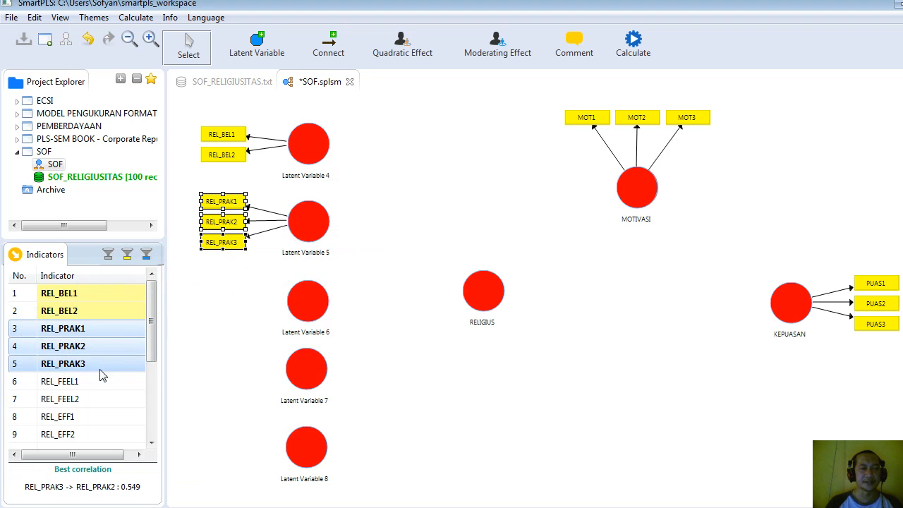
Assign REL_FEEL1 and REL_FEEL2 to Latent Variable 6, and REL_EFF1 and REL_EFF2 to Latent Variable 7.
click(77, 381)
shift+click(82, 402)
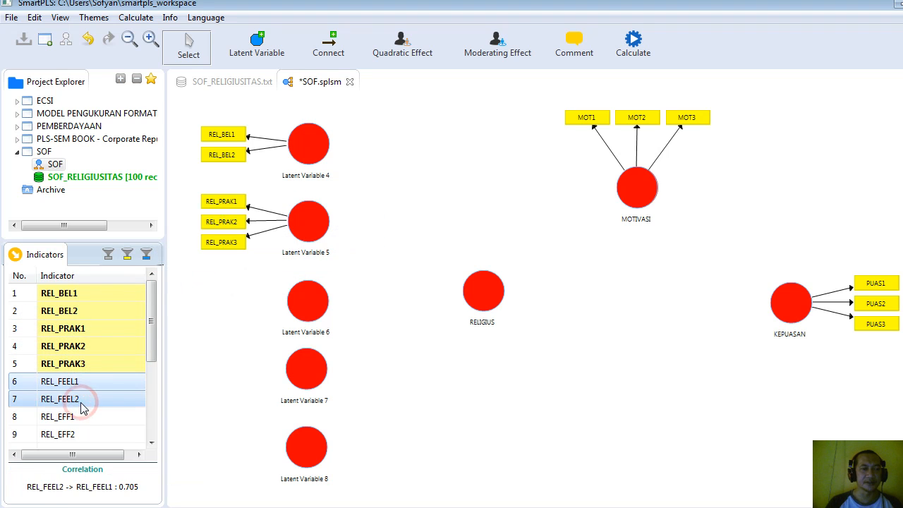
drag(81, 402, 314, 321)
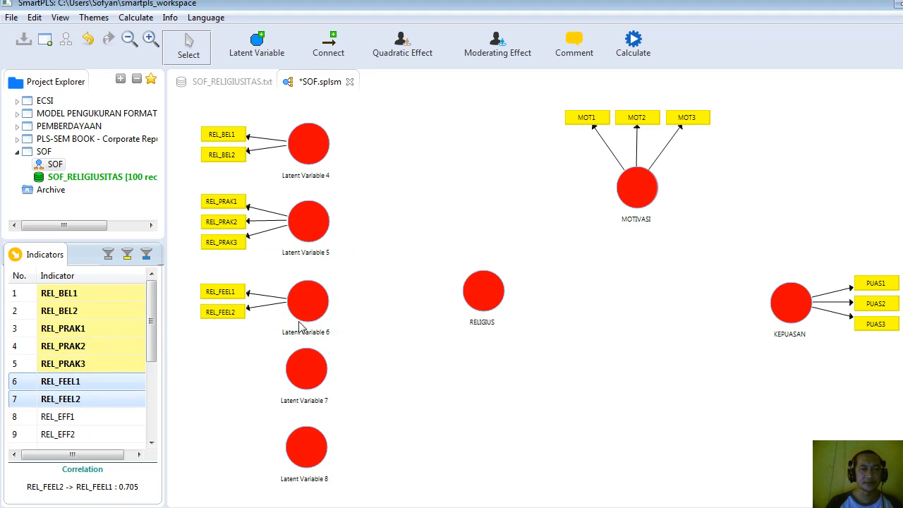
click(80, 417)
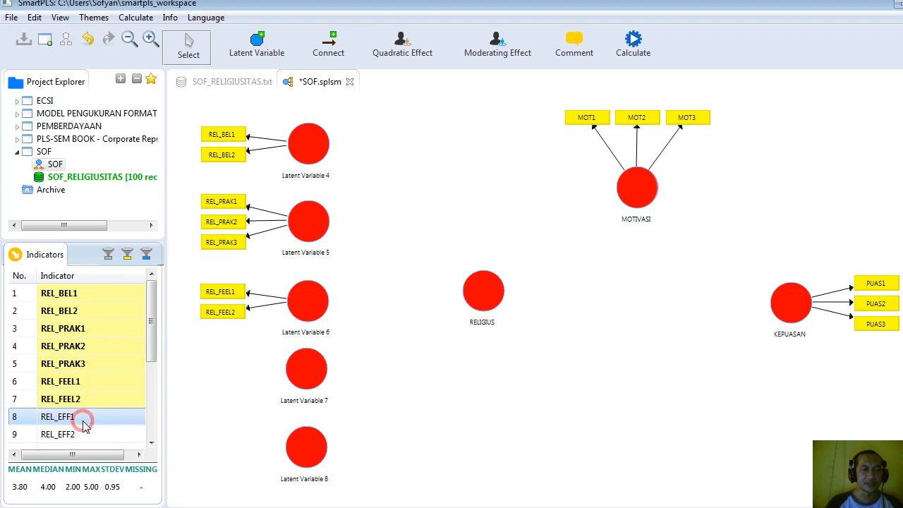
click(151, 442)
click(152, 443)
click(151, 443)
shift+click(82, 382)
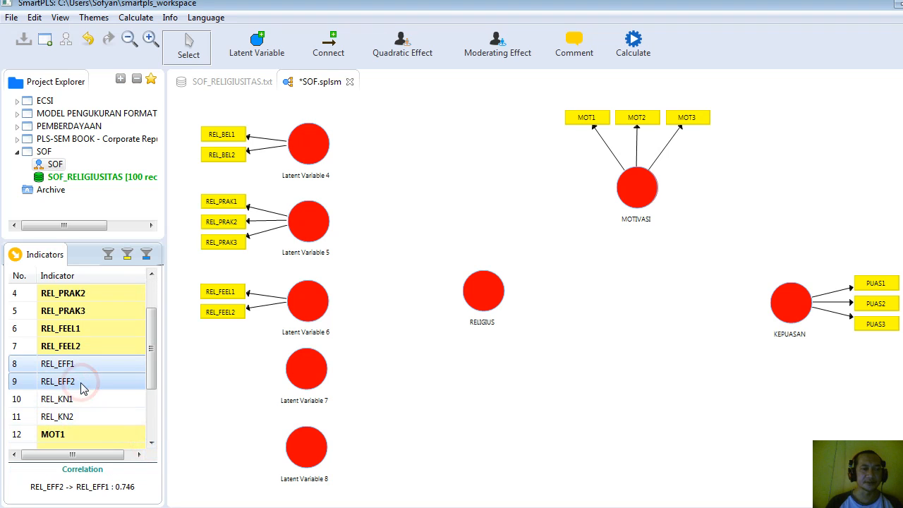
drag(82, 388, 306, 370)
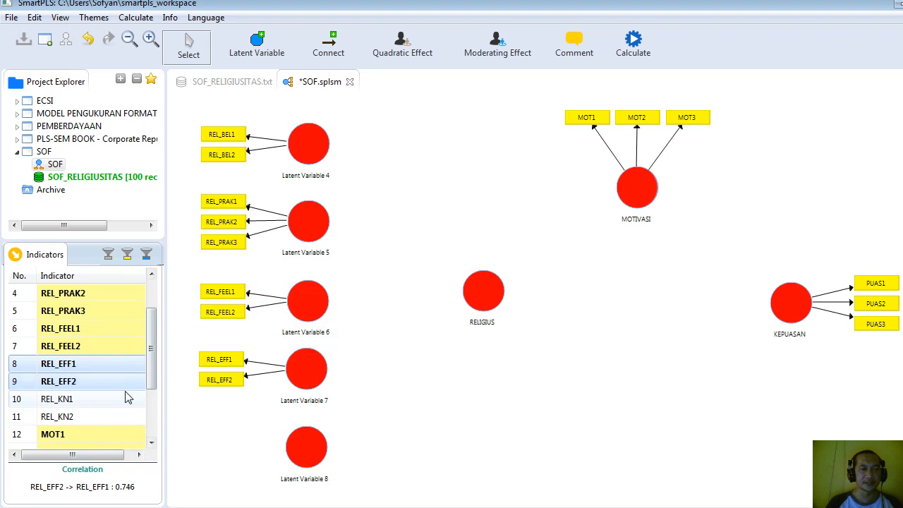
Assign indicators REL_KN1 and REL_KN2 to Latent Variable 8.
click(103, 400)
shift+click(96, 416)
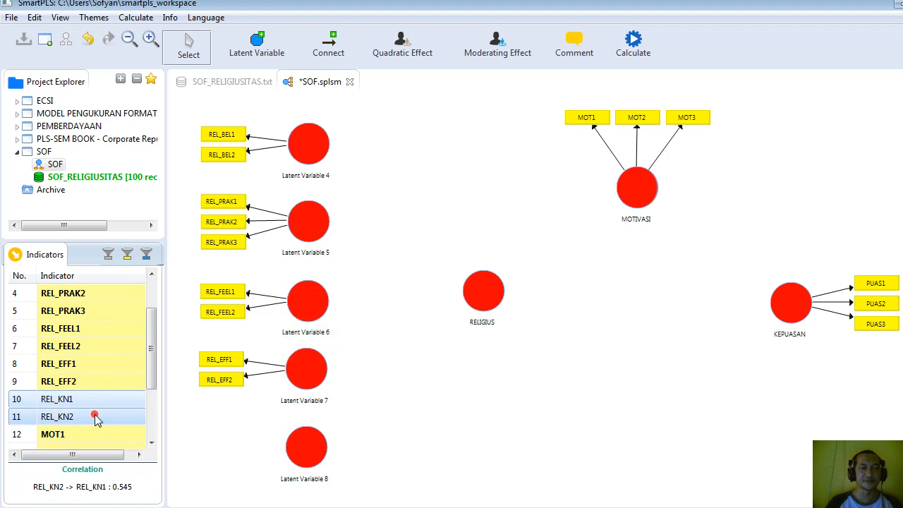
drag(96, 418, 307, 447)
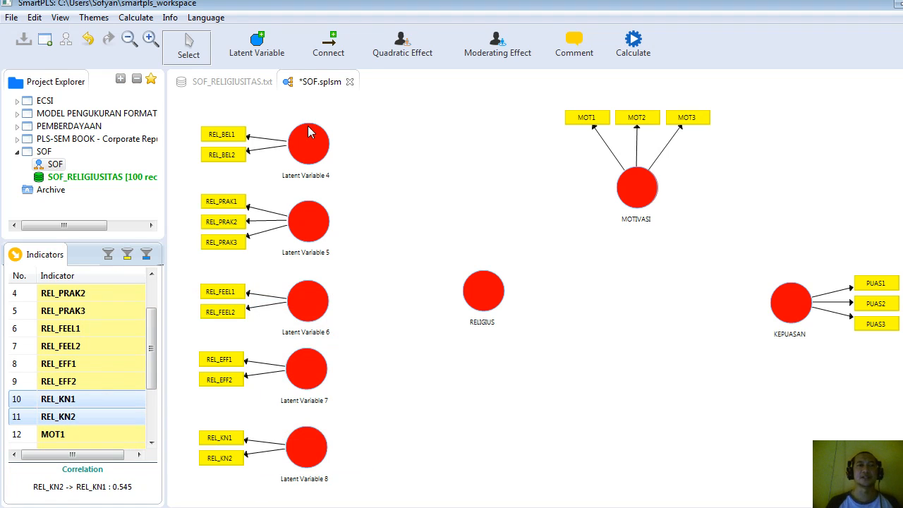
Connect RELIGIUS to each of its five dimensions, drawing paths to Latent Variables 4, 5, 6, 7 and 8.
click(329, 45)
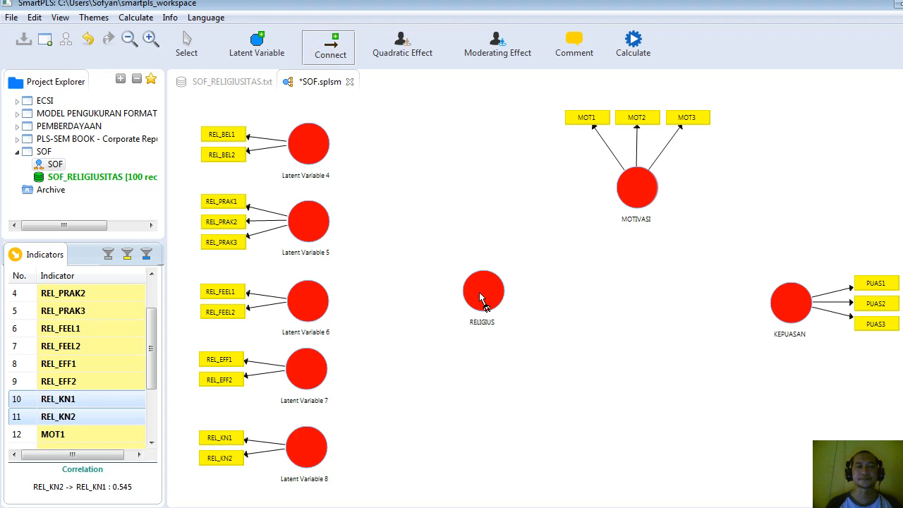
click(479, 298)
click(308, 145)
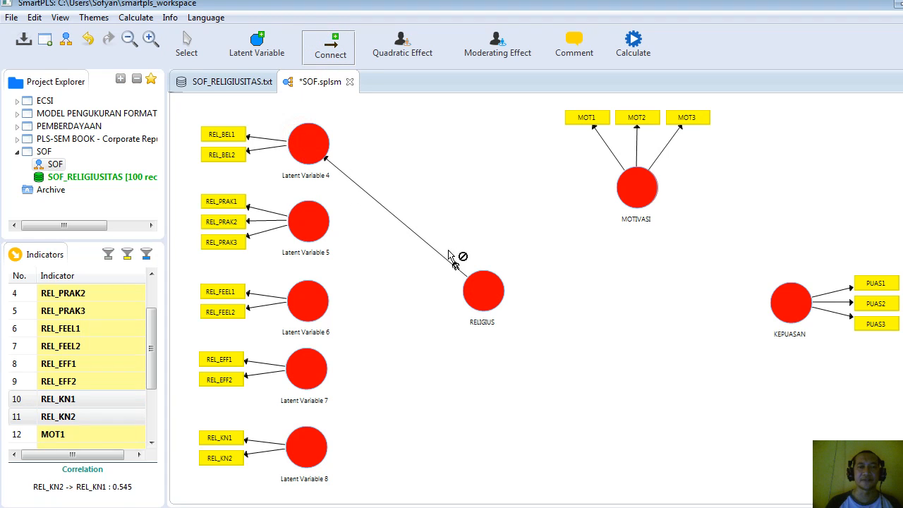
click(482, 292)
click(303, 455)
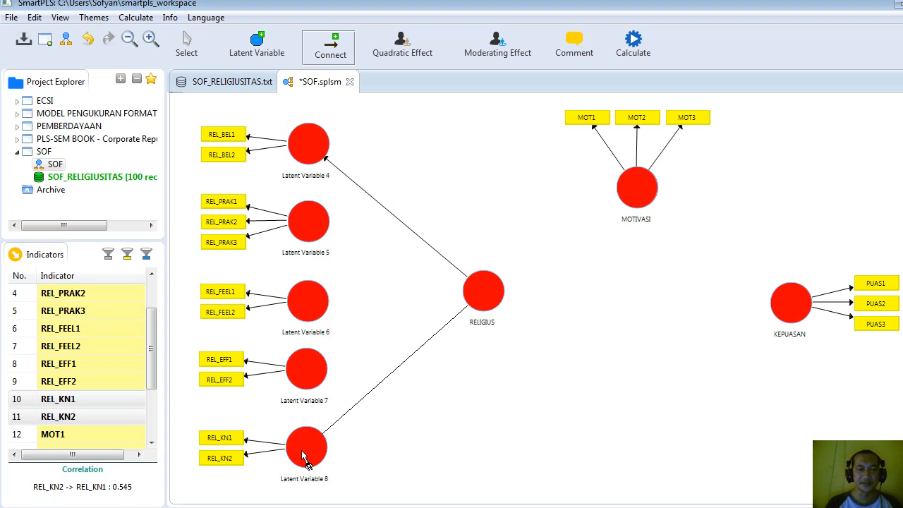
click(488, 298)
click(315, 381)
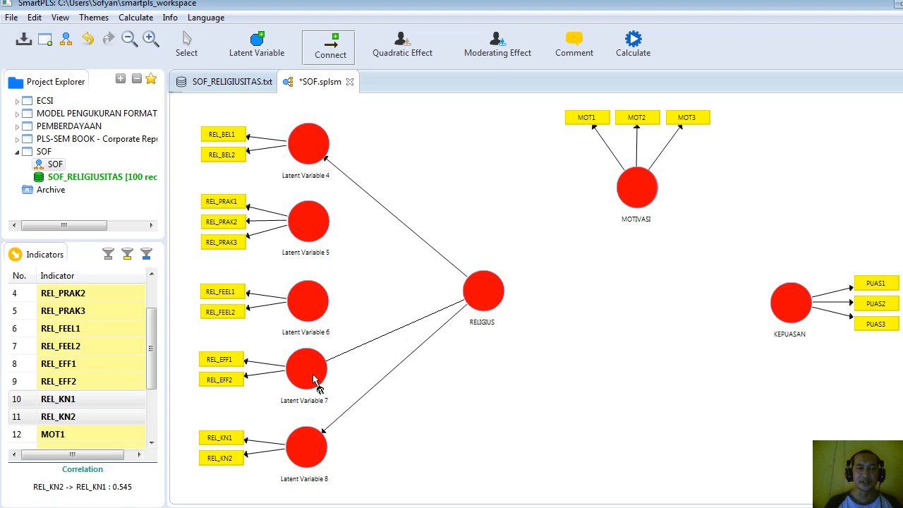
click(489, 296)
click(309, 319)
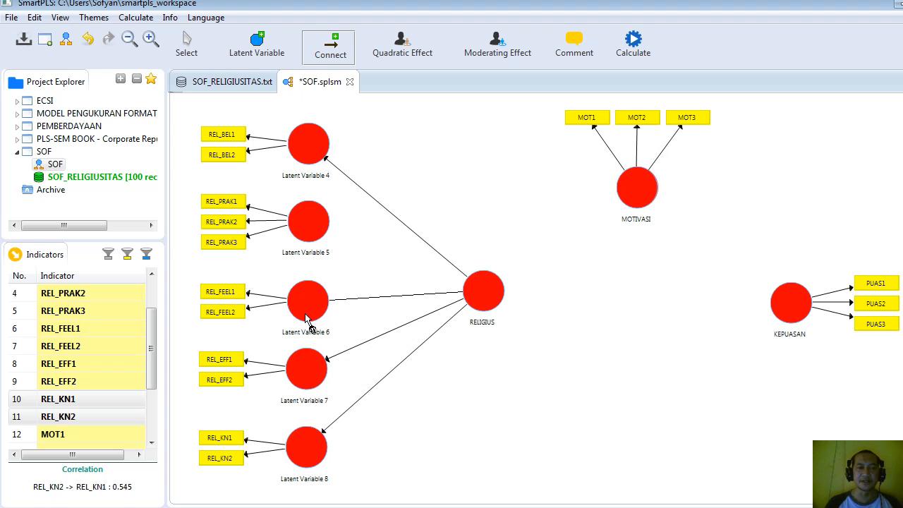
click(309, 316)
click(481, 292)
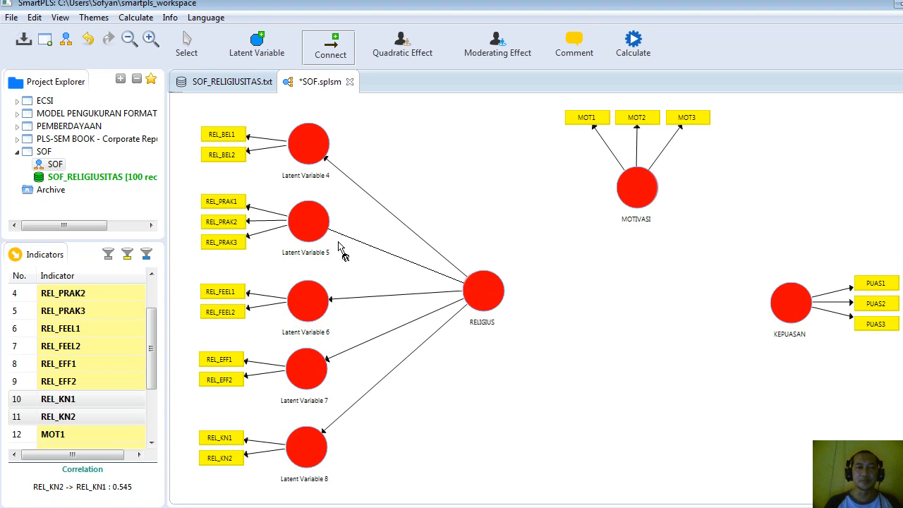
click(319, 233)
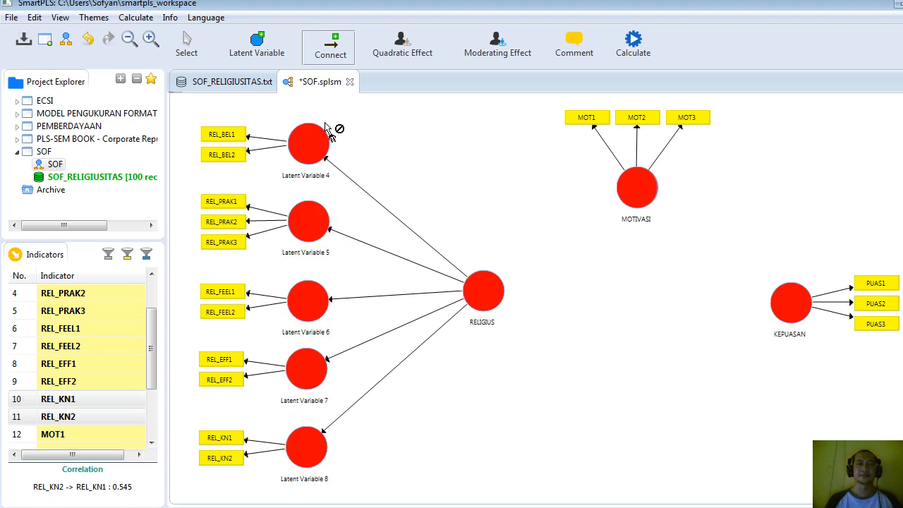
Rename Latent Variable 4 as REL_BELIEF and Latent Variable 5 as REL_PRAK.
click(188, 43)
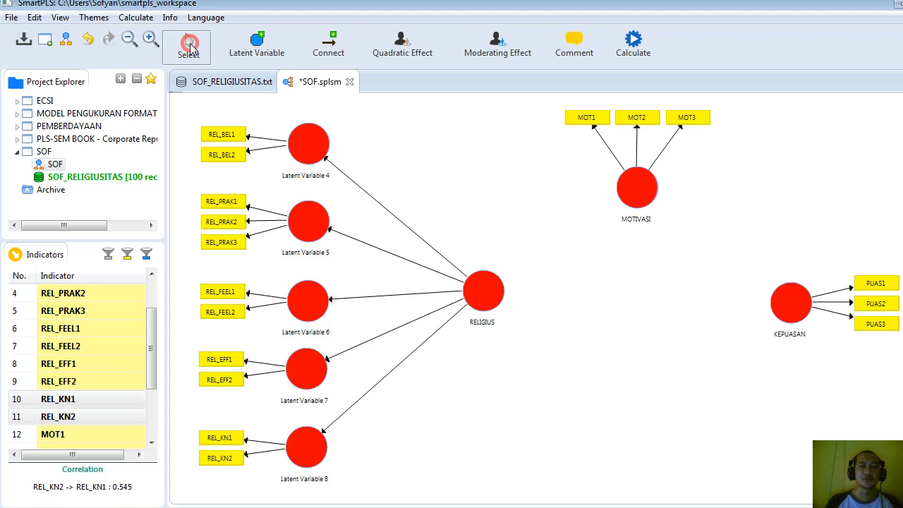
right_click(304, 151)
click(363, 120)
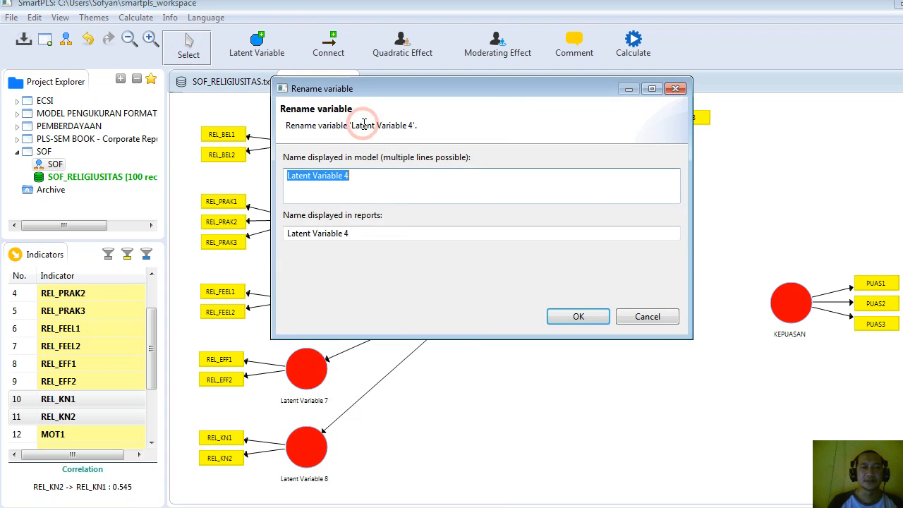
text(REL_BELIEF)
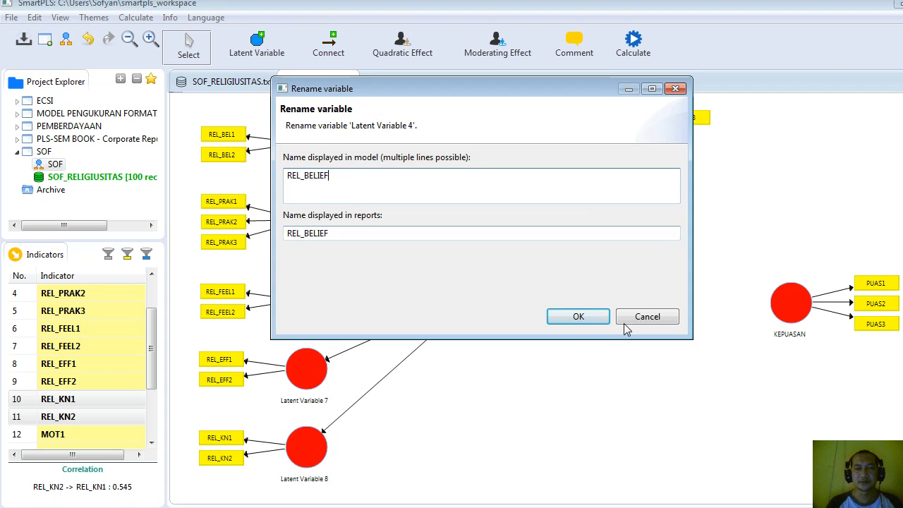
click(578, 316)
right_click(319, 229)
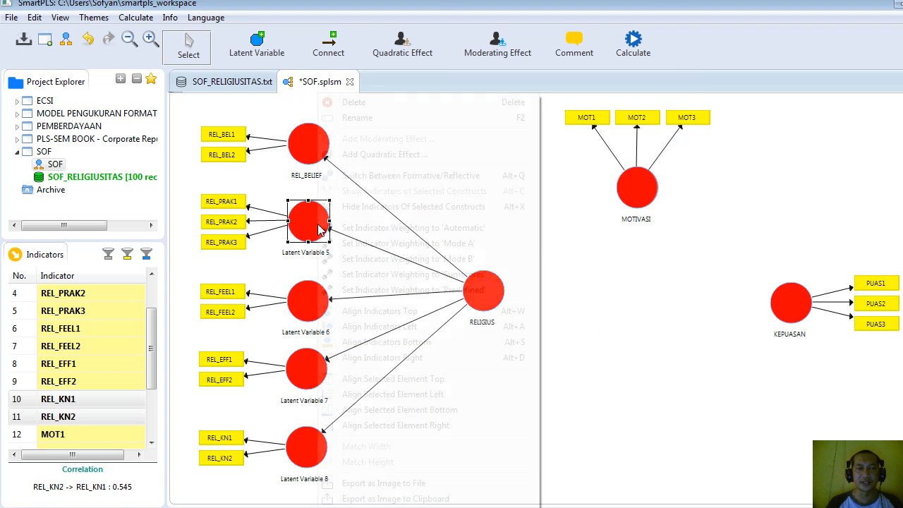
click(390, 120)
text(REL_PRAK)
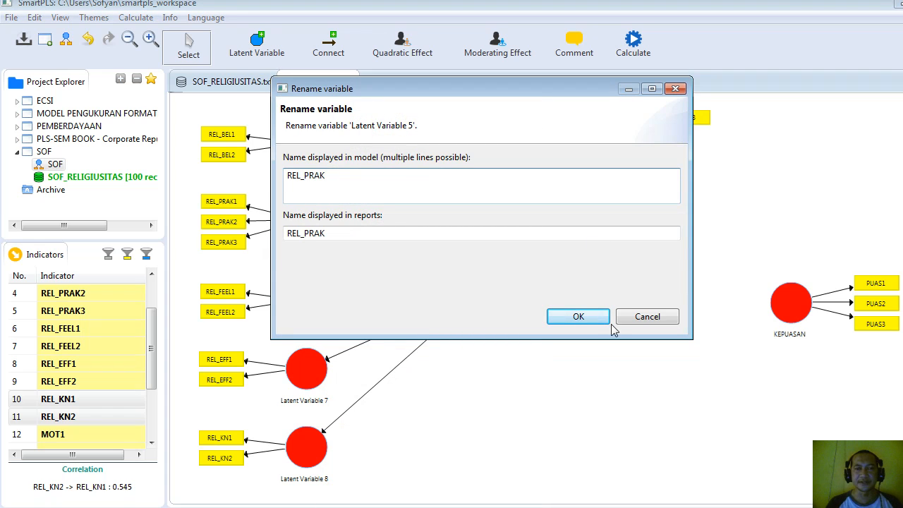
click(581, 317)
Rename Latent Variable 6 as rEL_FEEL and Latent Variable 7 as REL_EFFEC.
right_click(315, 308)
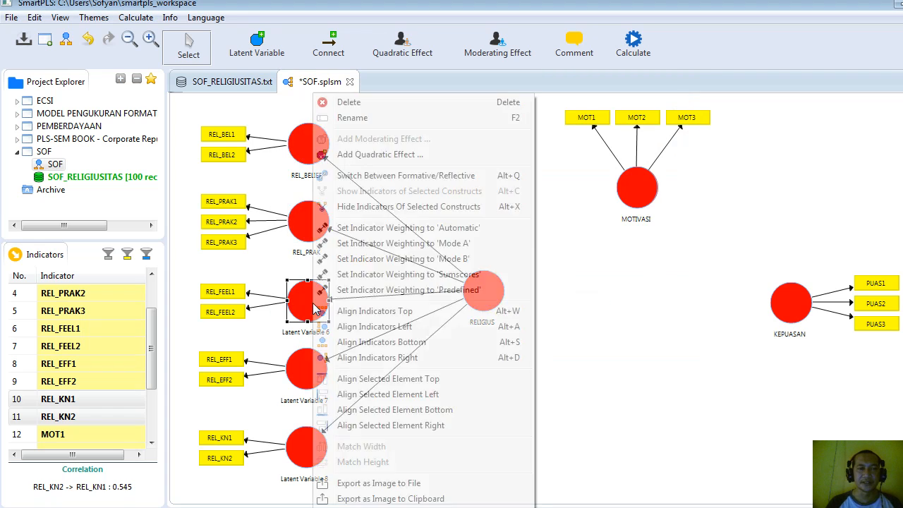
click(374, 118)
text(rEL)
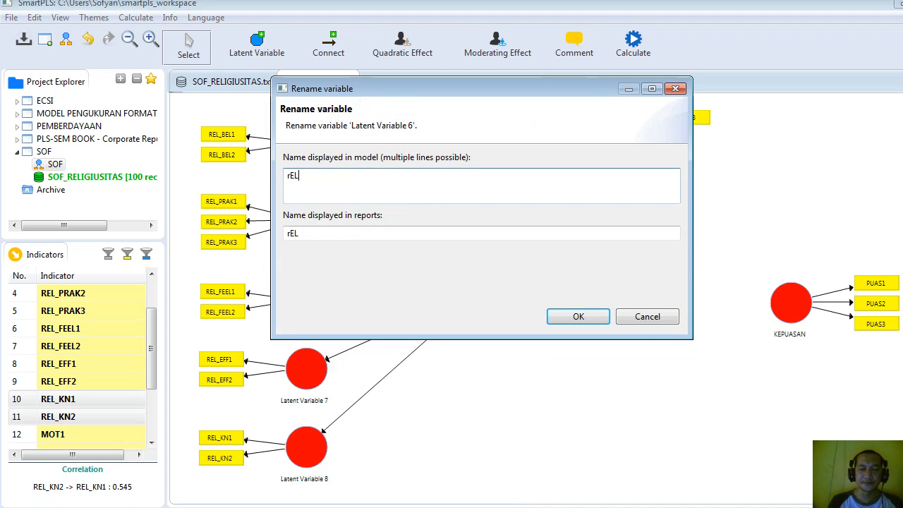
text(_FEEL)
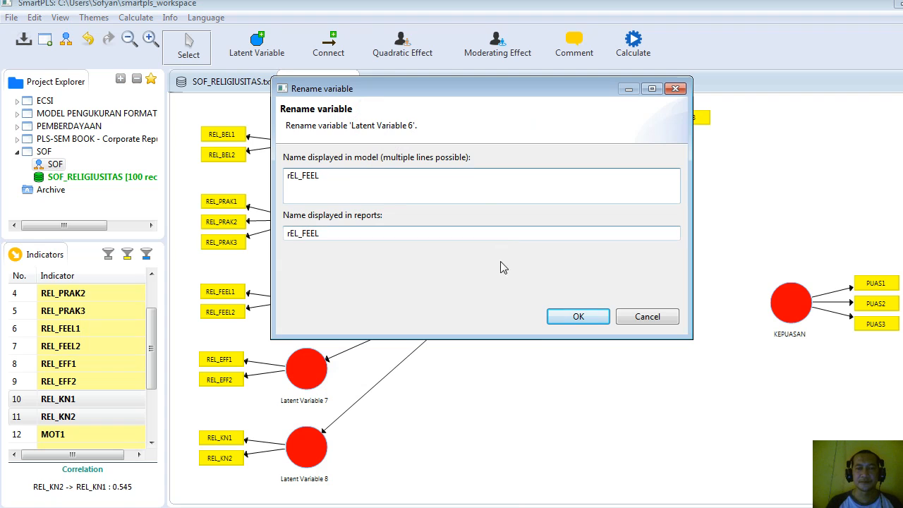
click(597, 318)
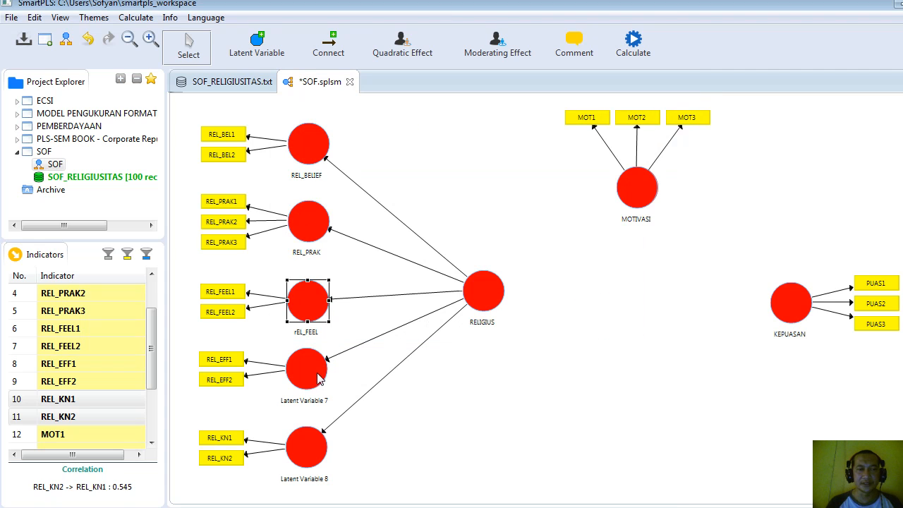
right_click(315, 374)
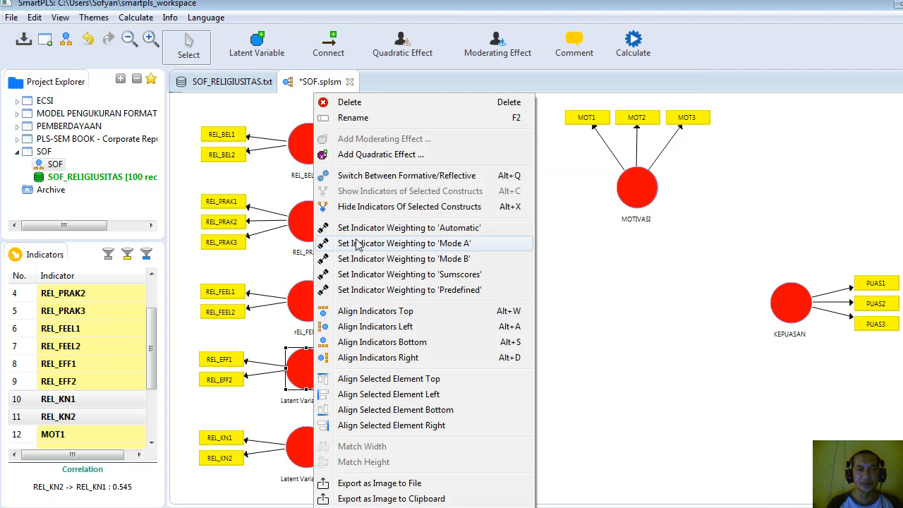
click(371, 117)
text(REL_EFFEC)
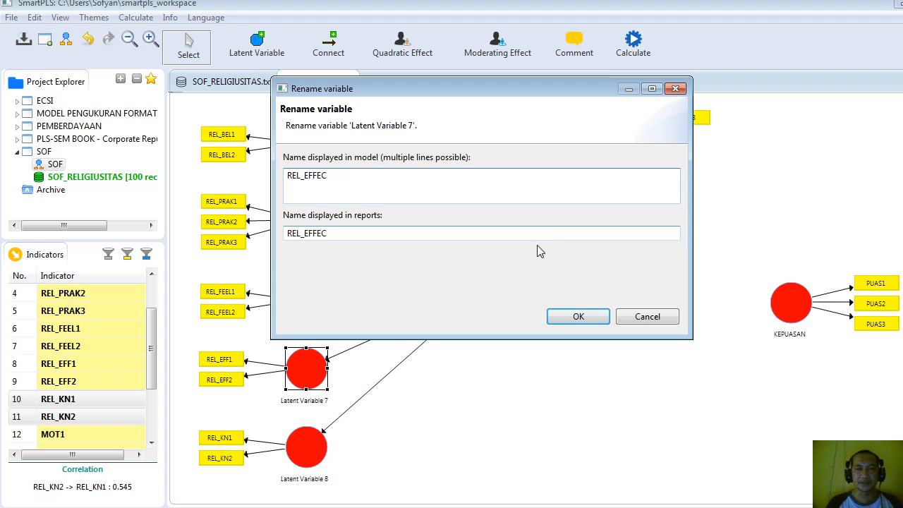
click(565, 316)
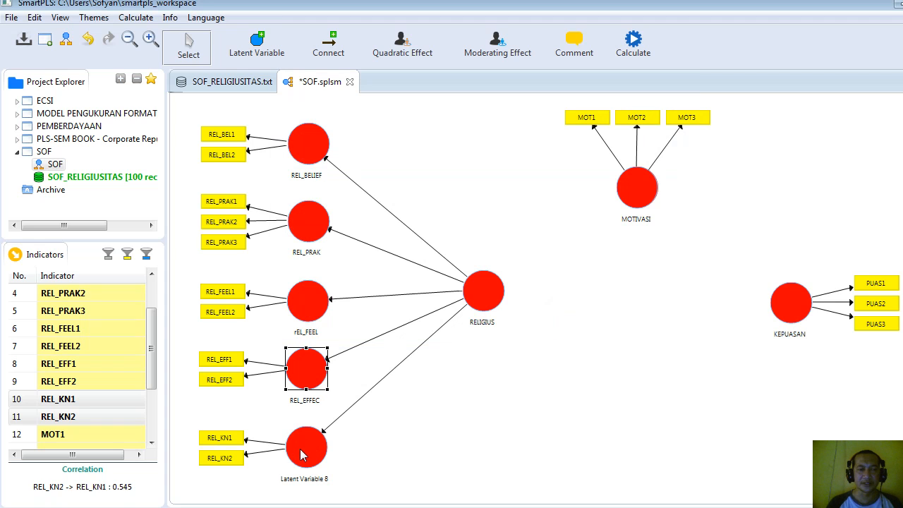
Rename Latent Variable 8, measured by REL_KN1 and REL_KN2, as REL_KNOW.
right_click(301, 455)
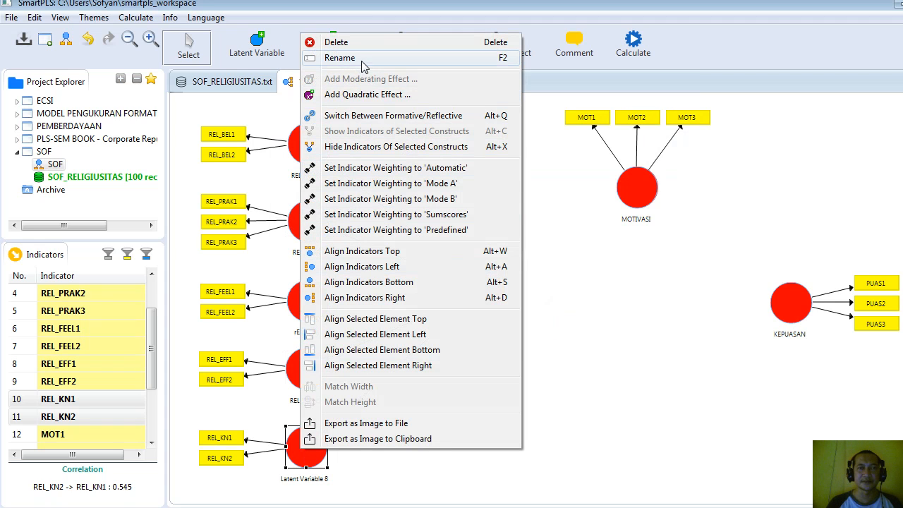
click(362, 61)
text(REL_KN)
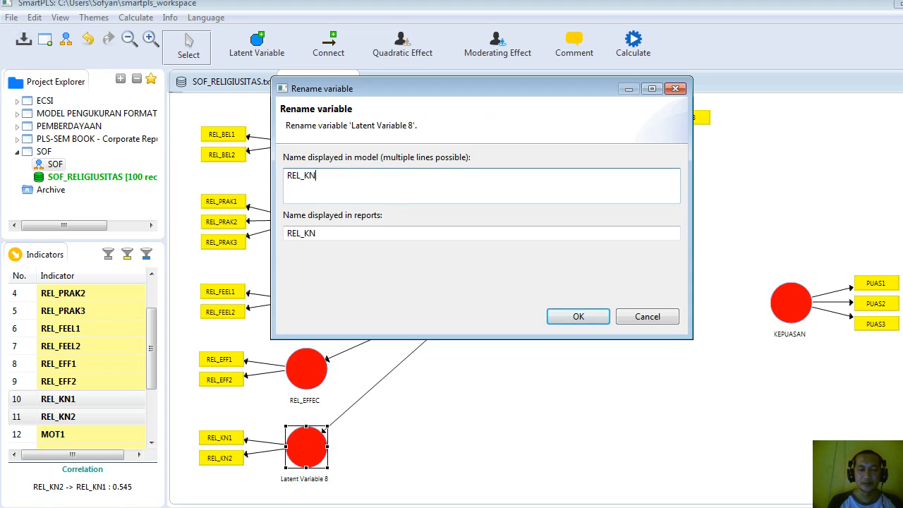
text(OW)
click(595, 318)
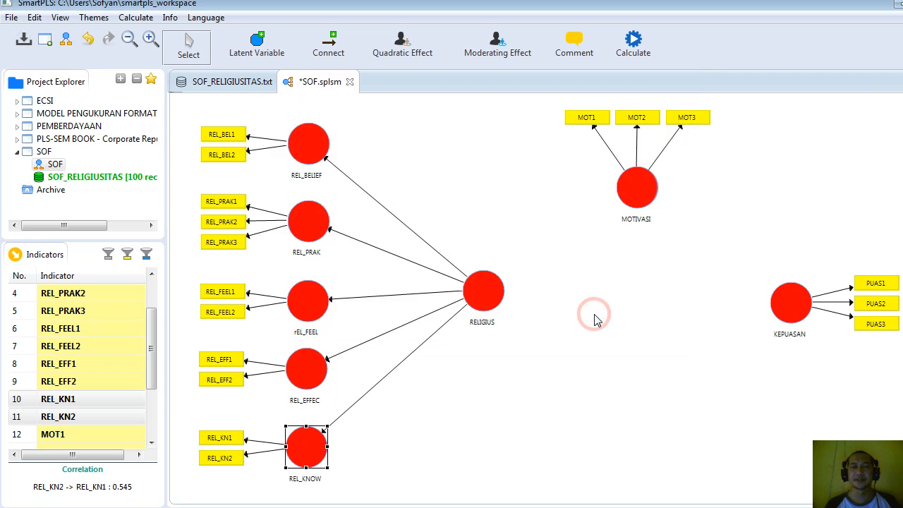
Shift KEPUASAN and MOTIVASI slightly left, and draw the paths RELIGIUS to MOTIVASI, MOTIVASI to KEPUASAN and RELIGIUS to KEPUASAN.
drag(795, 316, 763, 305)
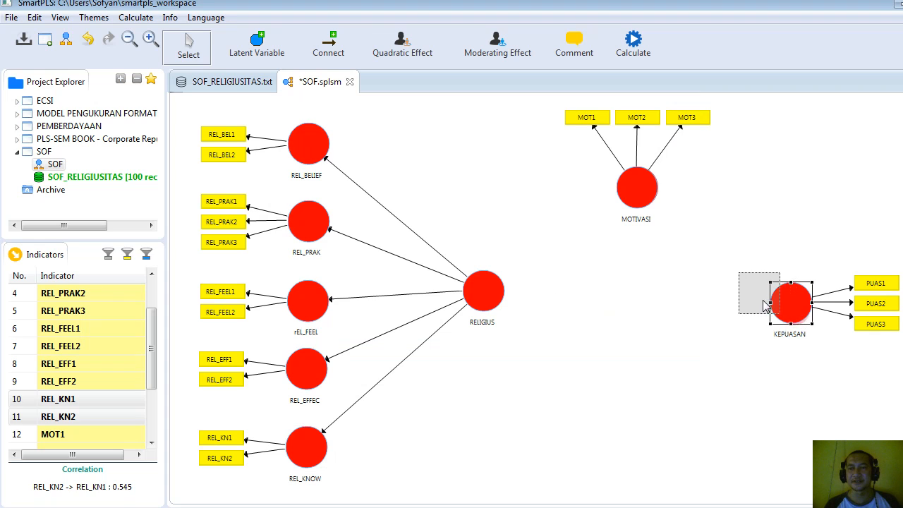
drag(642, 195, 622, 199)
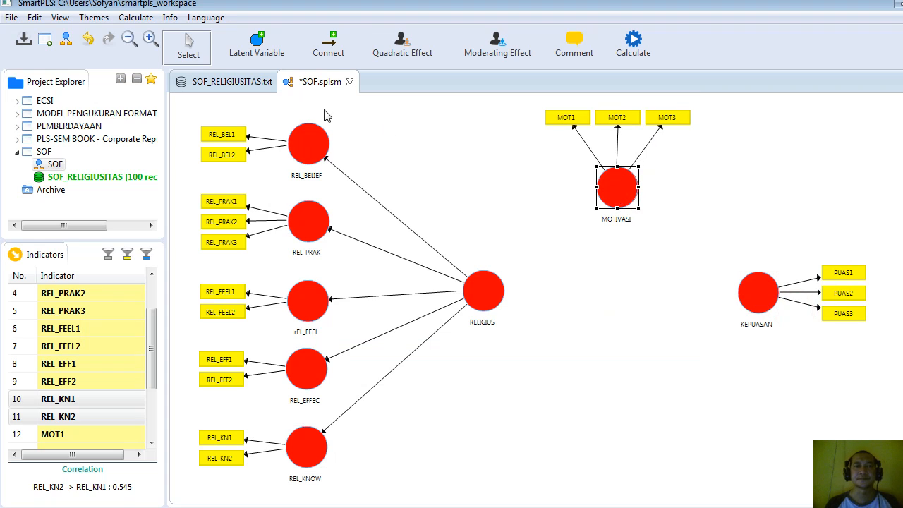
click(329, 51)
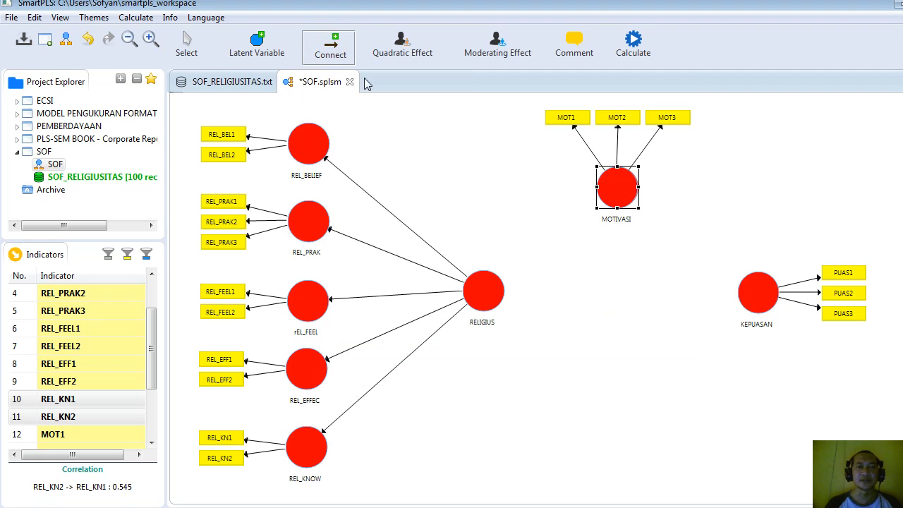
click(485, 291)
click(618, 196)
click(625, 197)
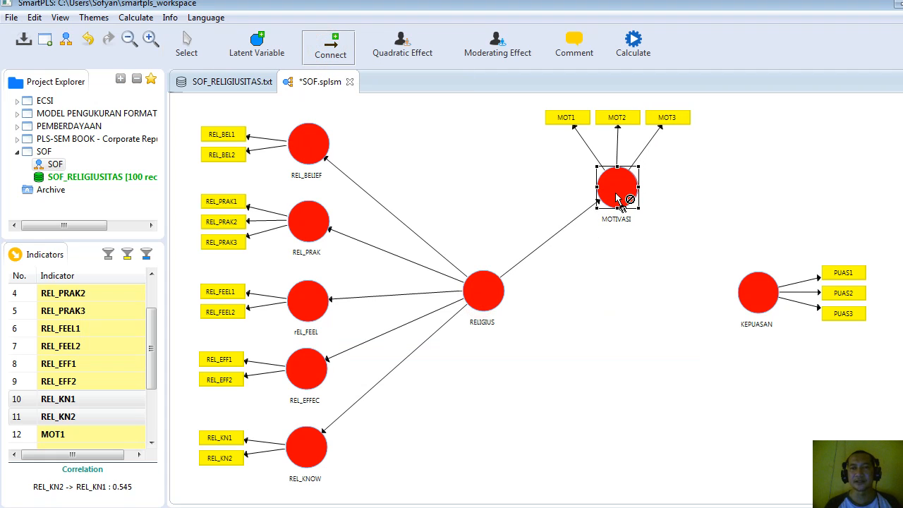
click(748, 307)
click(759, 292)
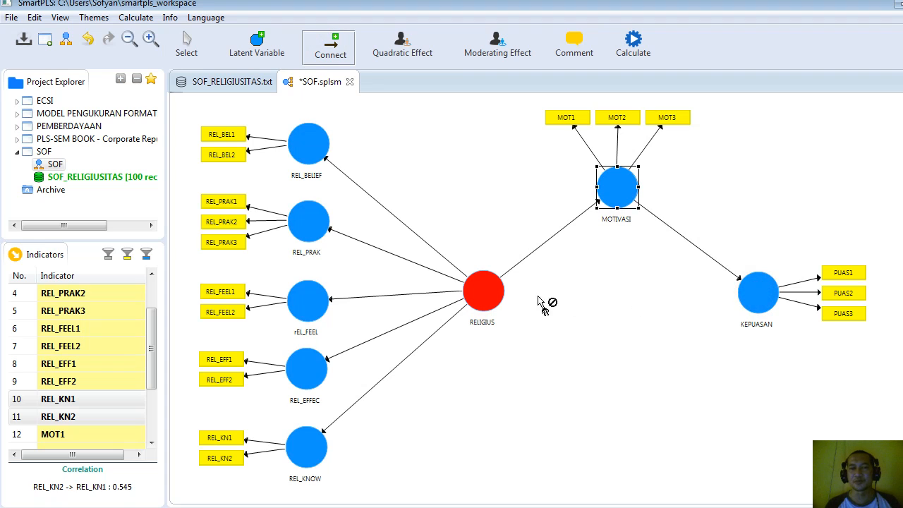
click(490, 297)
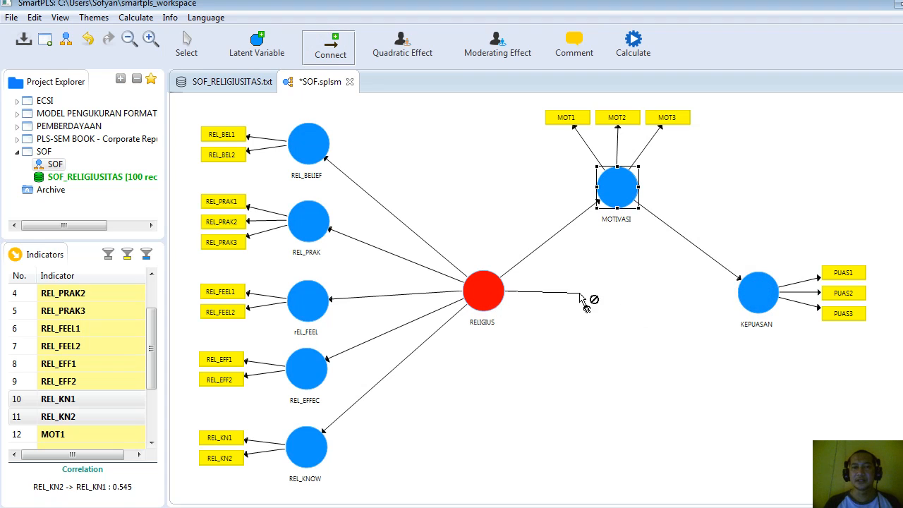
click(768, 308)
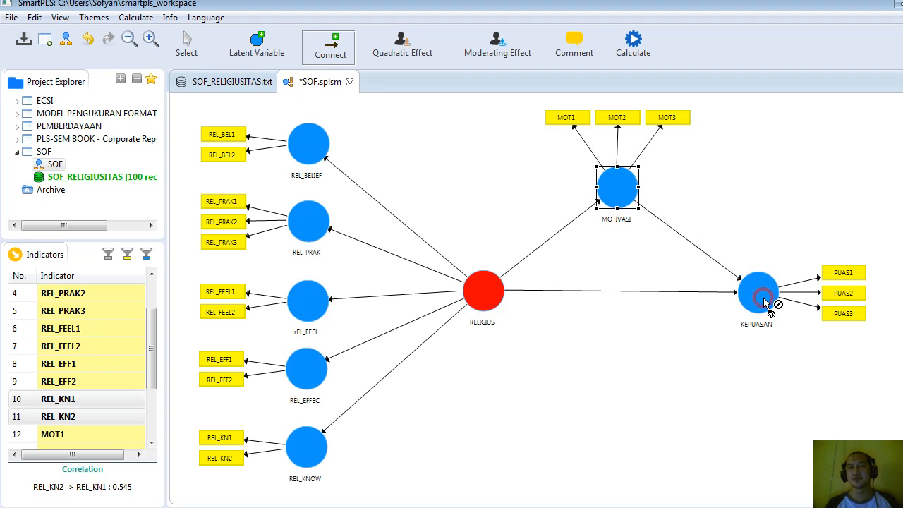
click(189, 47)
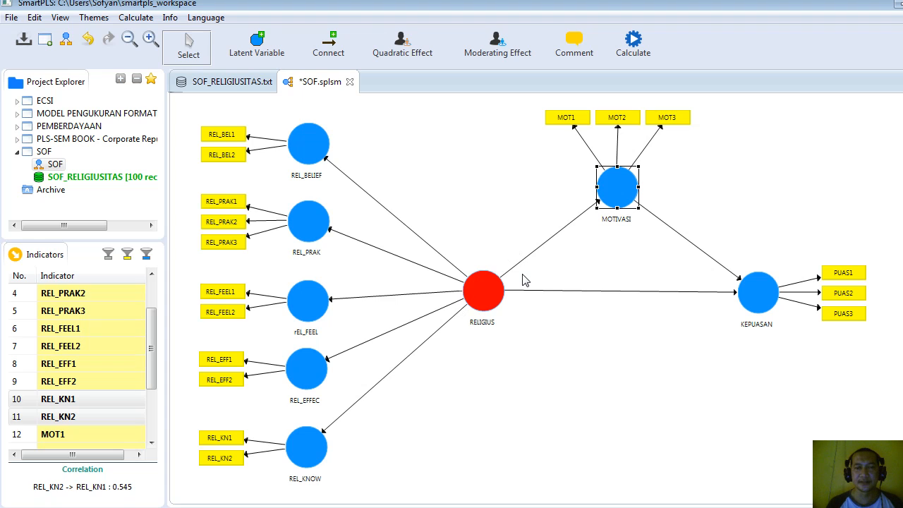
Assign all eleven religiosity indicators, from REL_BEL1 through REL_KN2, to the second-order construct RELIGIUS.
mouse_move(504, 279)
click(124, 382)
click(99, 422)
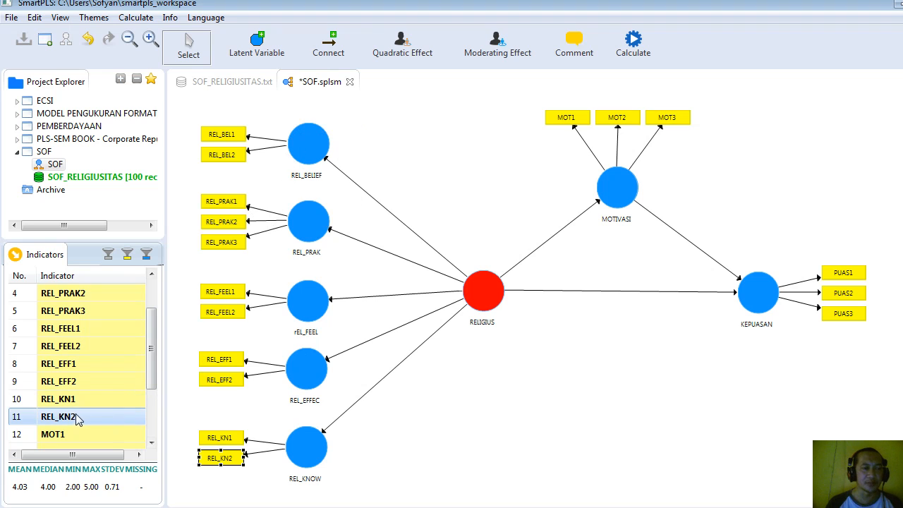
mouse_move(152, 358)
mouse_down()
mouse_move(154, 309)
mouse_move(154, 368)
mouse_up()
click(81, 293)
shift+click(97, 365)
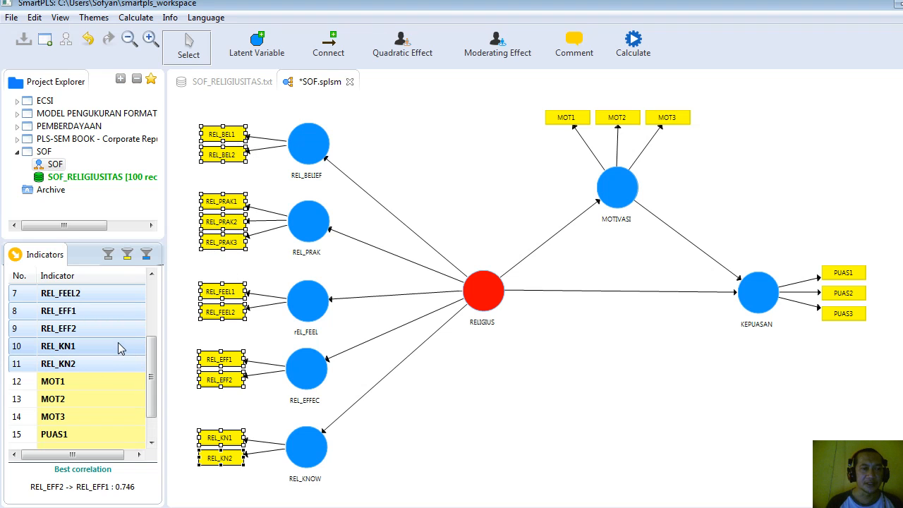
drag(118, 345, 515, 313)
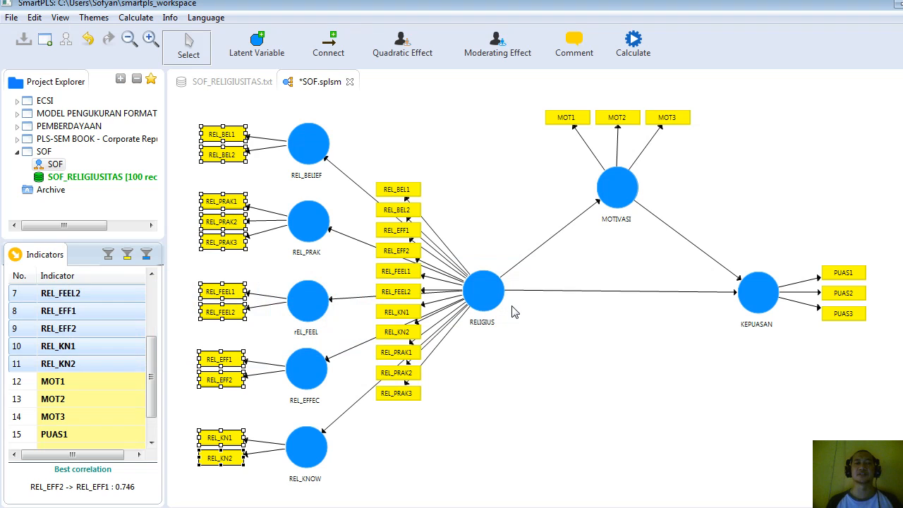
Move REL_BELIEF with its indicators slightly down, closer to REL_PRAK.
click(353, 136)
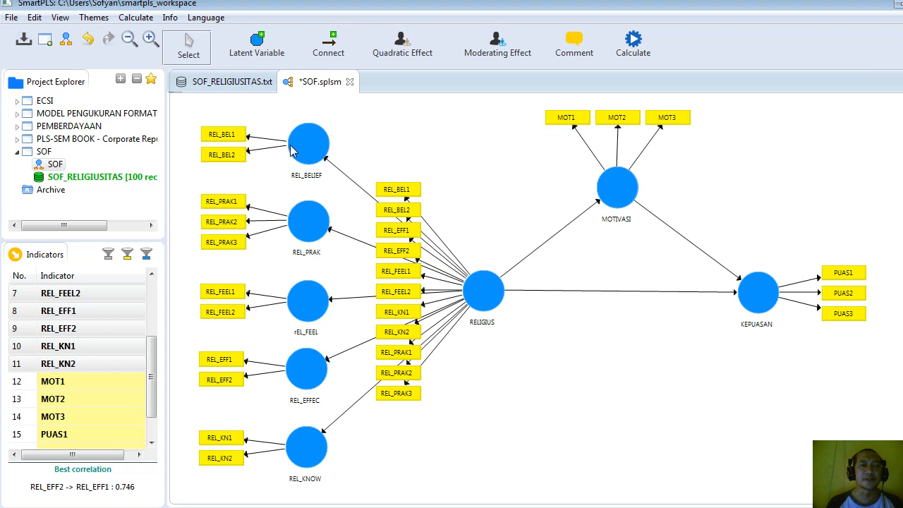
mouse_move(293, 150)
mouse_down()
mouse_move(444, 161)
mouse_move(301, 150)
mouse_move(294, 164)
mouse_up()
click(373, 145)
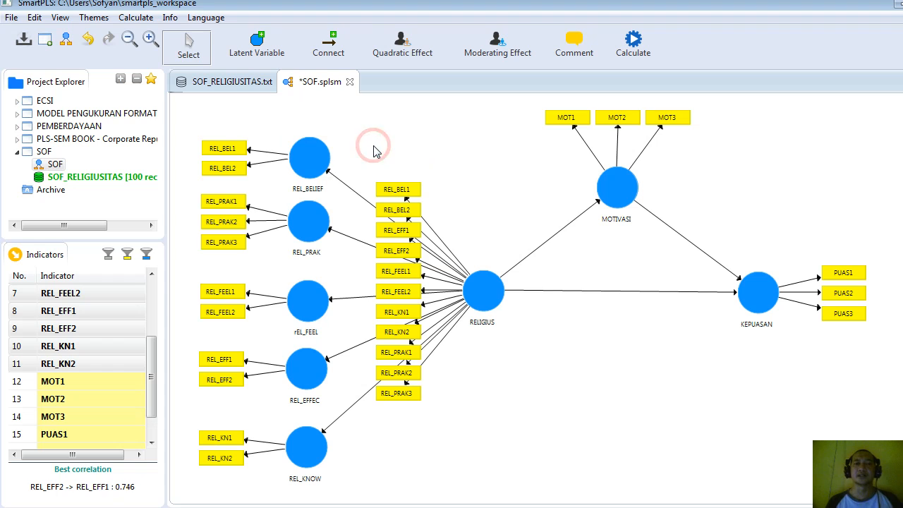
Calculate the model with the PLS Algorithm, using the Path weighting scheme, 300 maximum iterations, stop criterion 7 and the full report option.
click(633, 42)
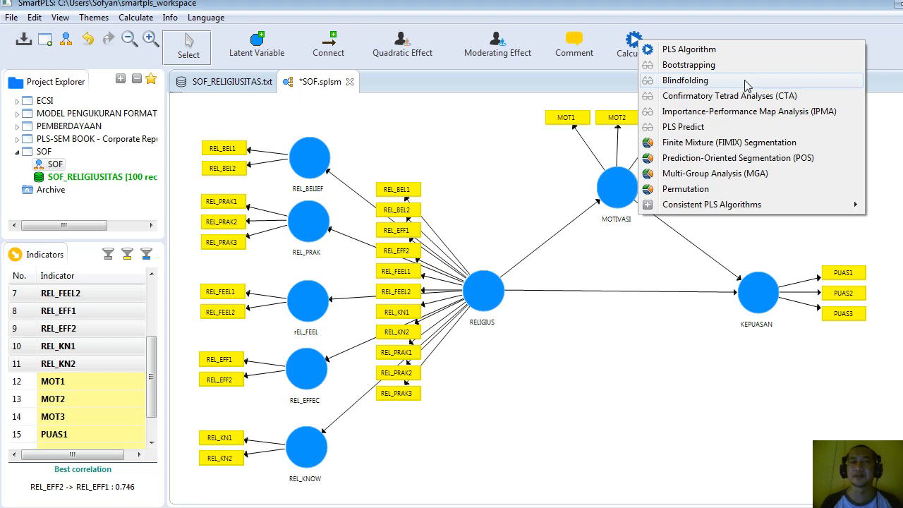
click(694, 49)
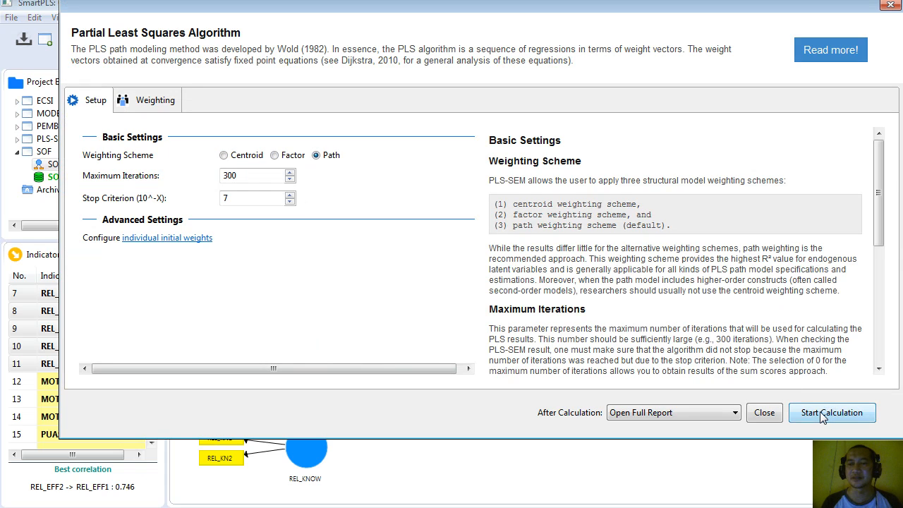
click(824, 414)
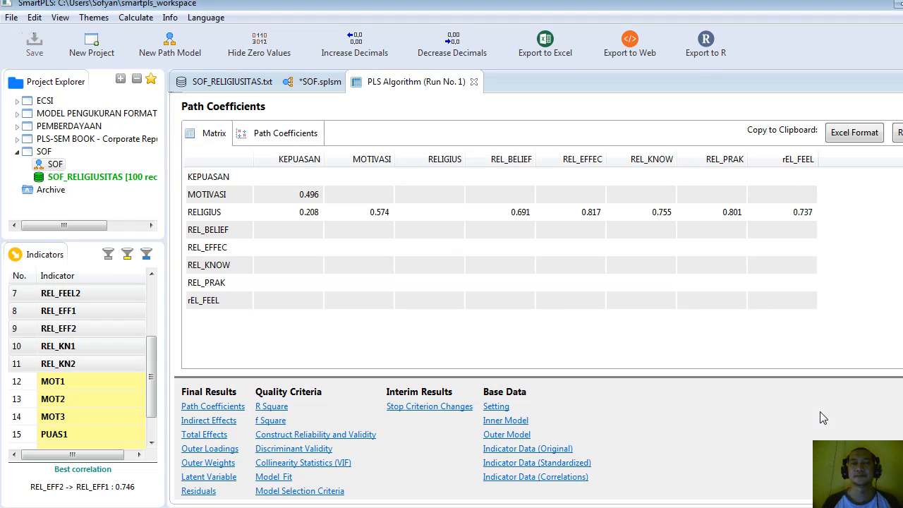
Return to the SOF path model and move RELIGIUS with its indicators slightly right, away from the dimension constructs.
click(315, 83)
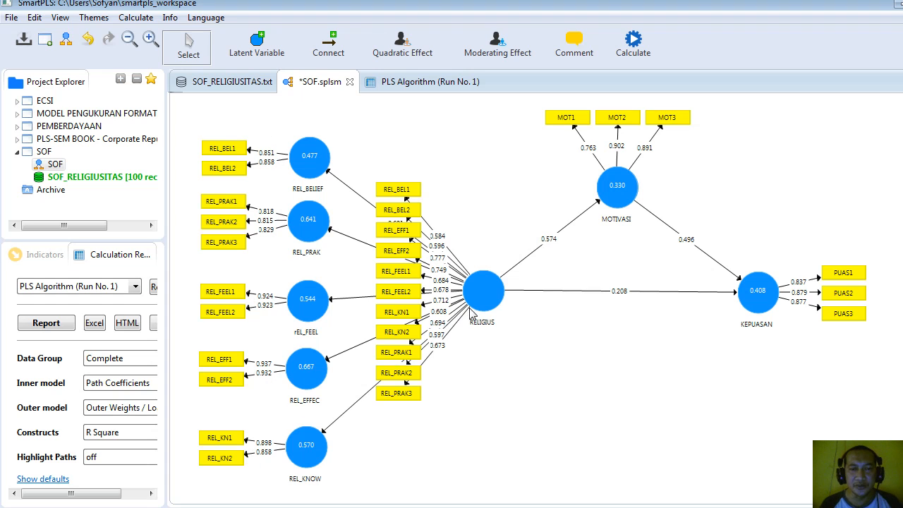
drag(485, 304, 501, 305)
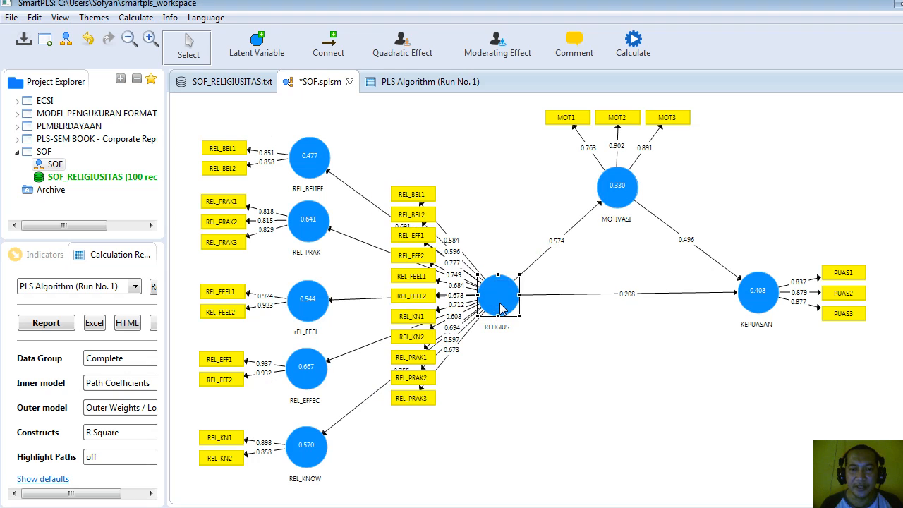
click(495, 346)
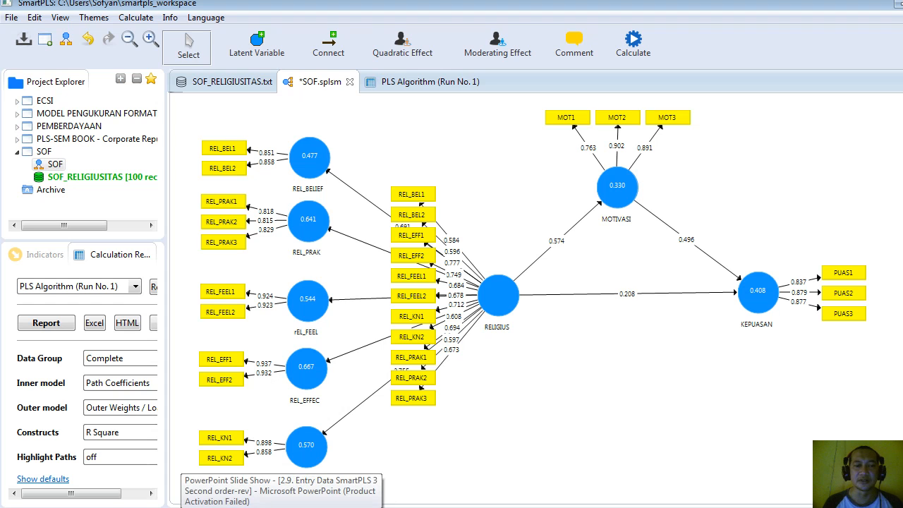
Switch to the PowerPoint slide show and advance to the slide on the second-order factor approaches, Olah Data Second Order Factor.
click(185, 507)
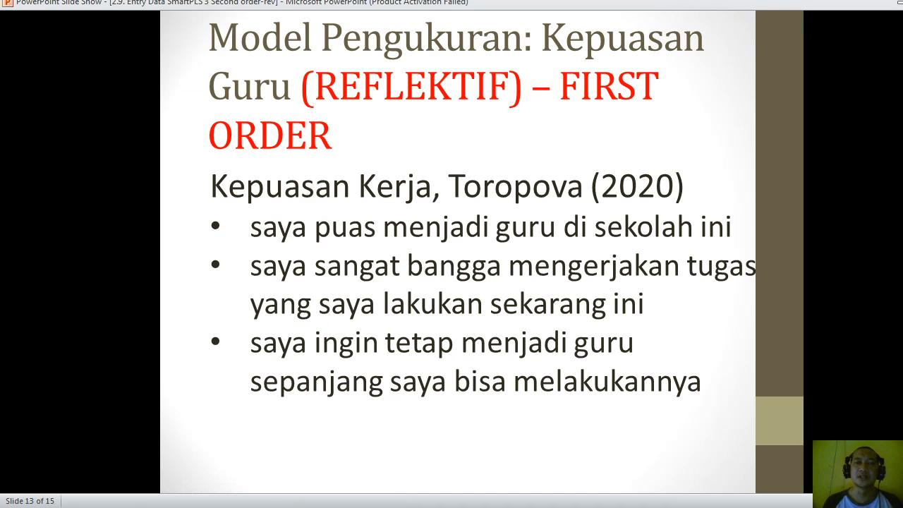
click(433, 448)
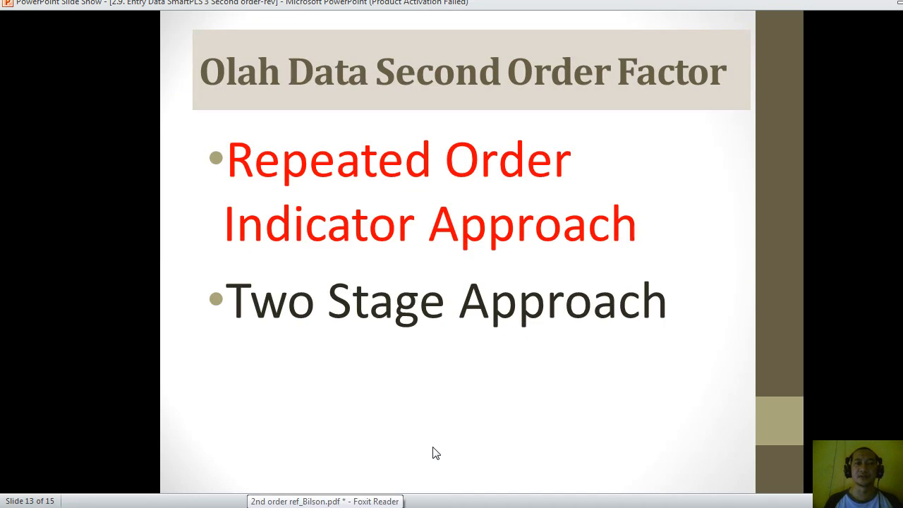